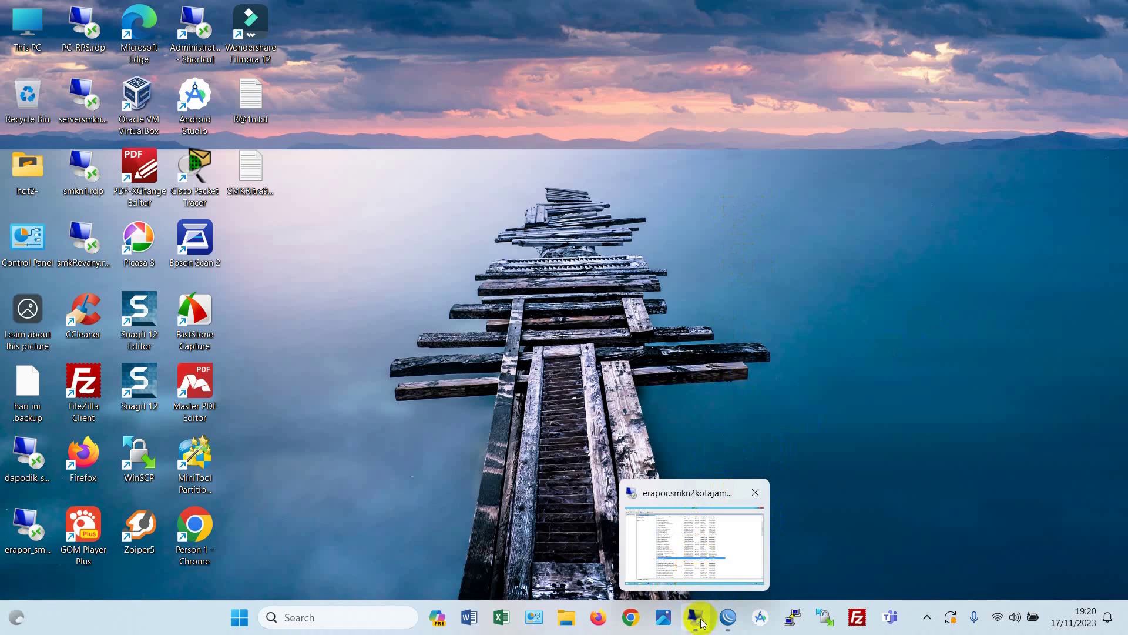
Switch to the remote desktop session and try to start the eRaporSMKDB service from the Services list
{"action": "left_click", "coordinate": [695, 616]}
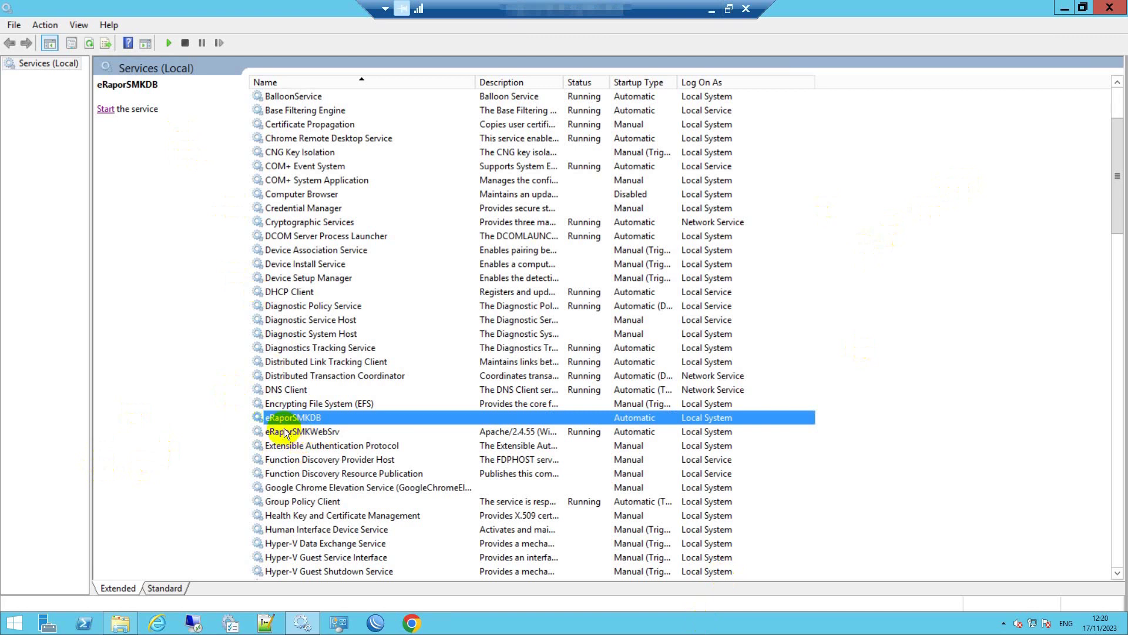
{"action": "left_click", "coordinate": [105, 109]}
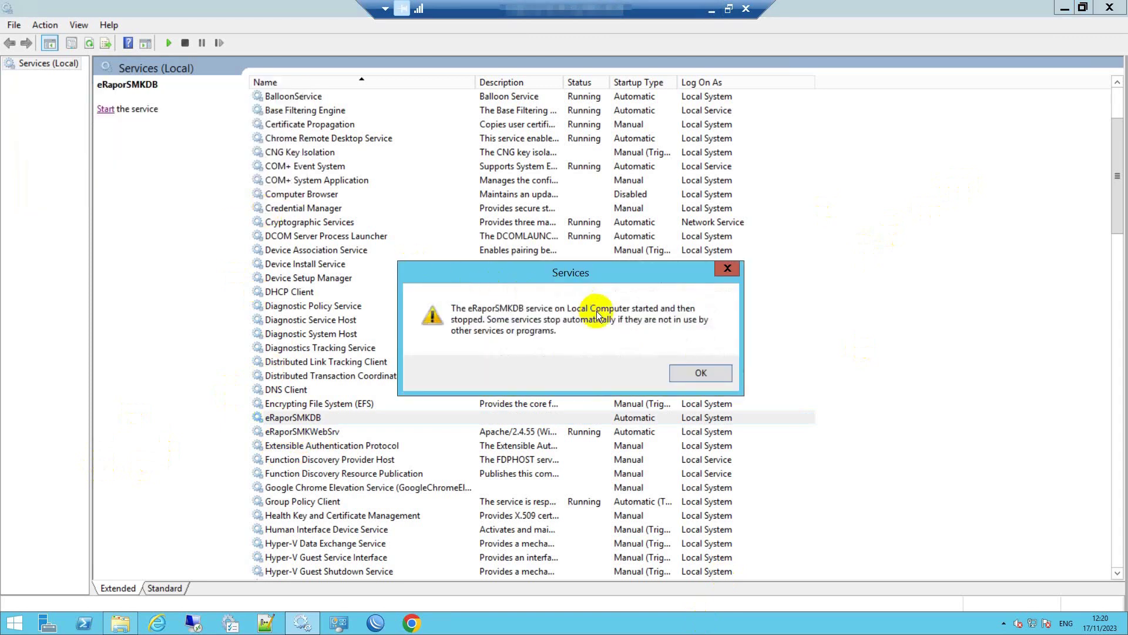
{"action": "left_click", "coordinate": [694, 373]}
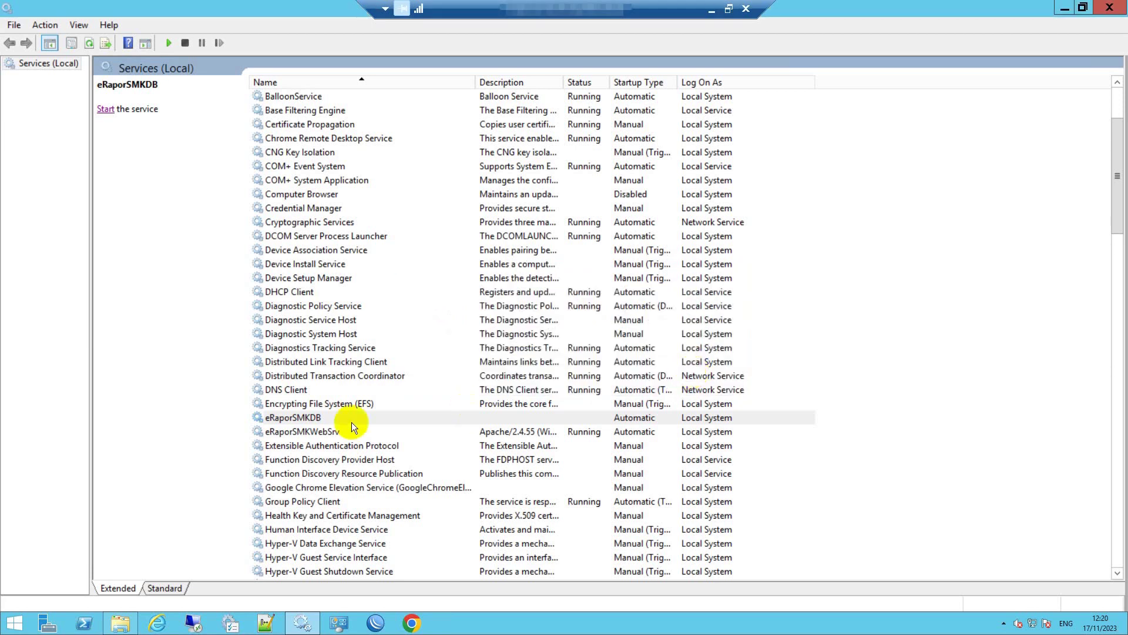
Allow the eRaporSMKDB service to interact with the desktop under the Local System account, and try to start it again
{"action": "left_click", "coordinate": [288, 419]}
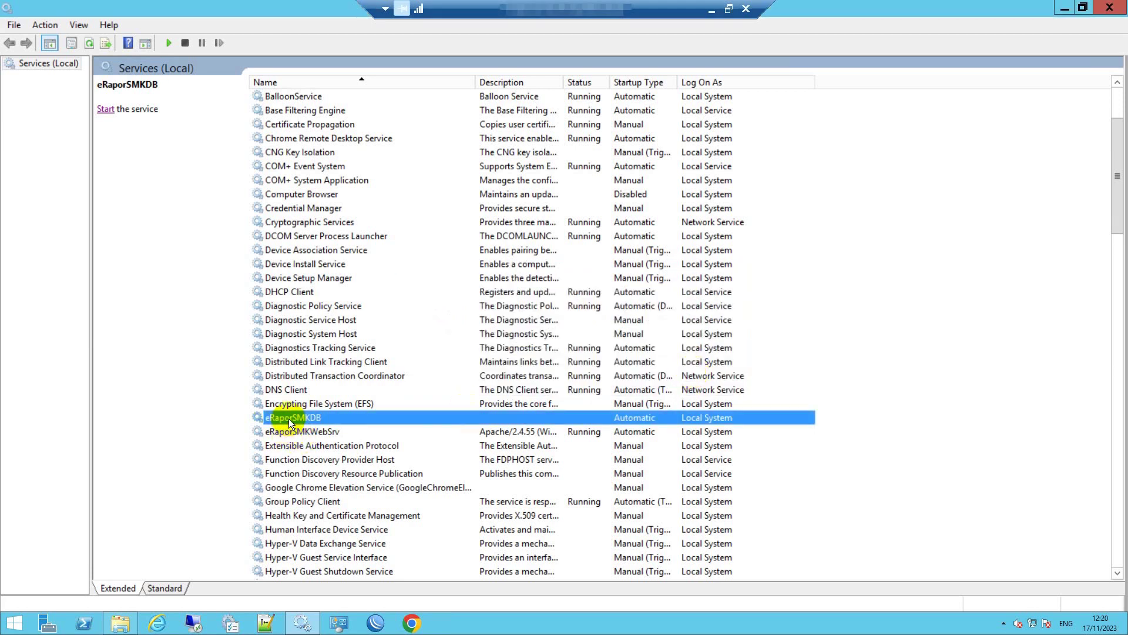
{"action": "right_click", "coordinate": [289, 419]}
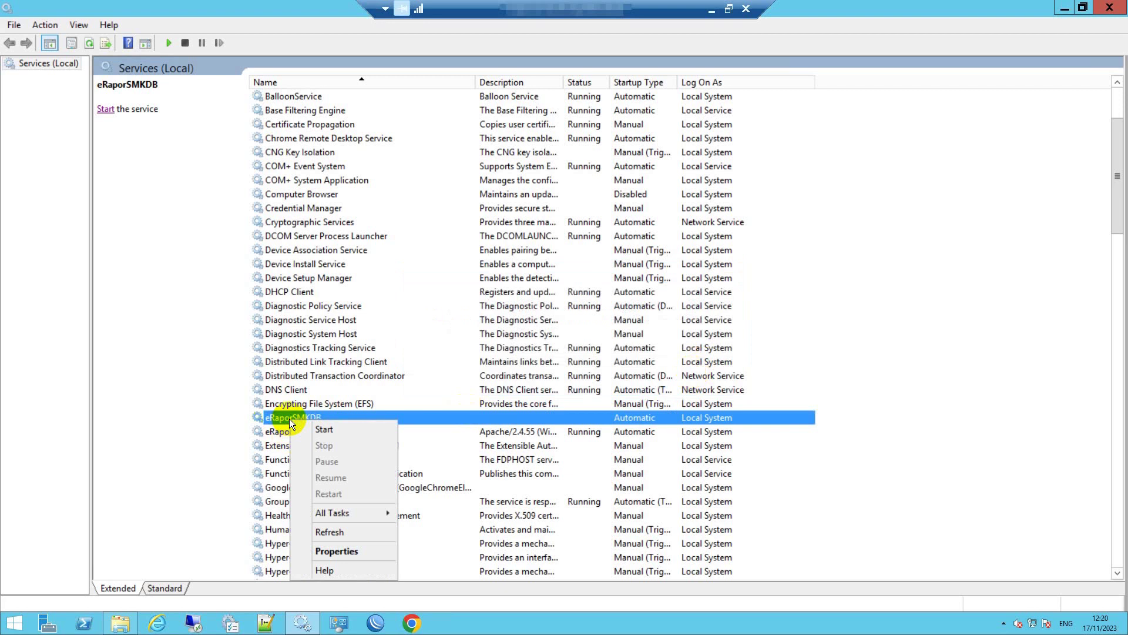
{"action": "left_click", "coordinate": [352, 550]}
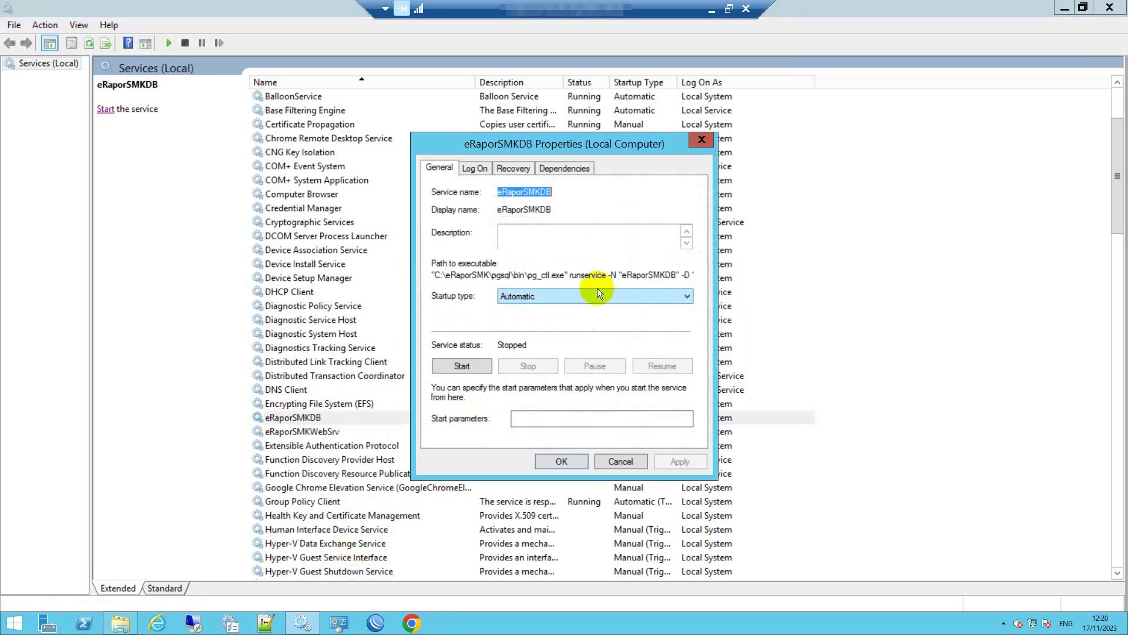
{"action": "left_click", "coordinate": [470, 169]}
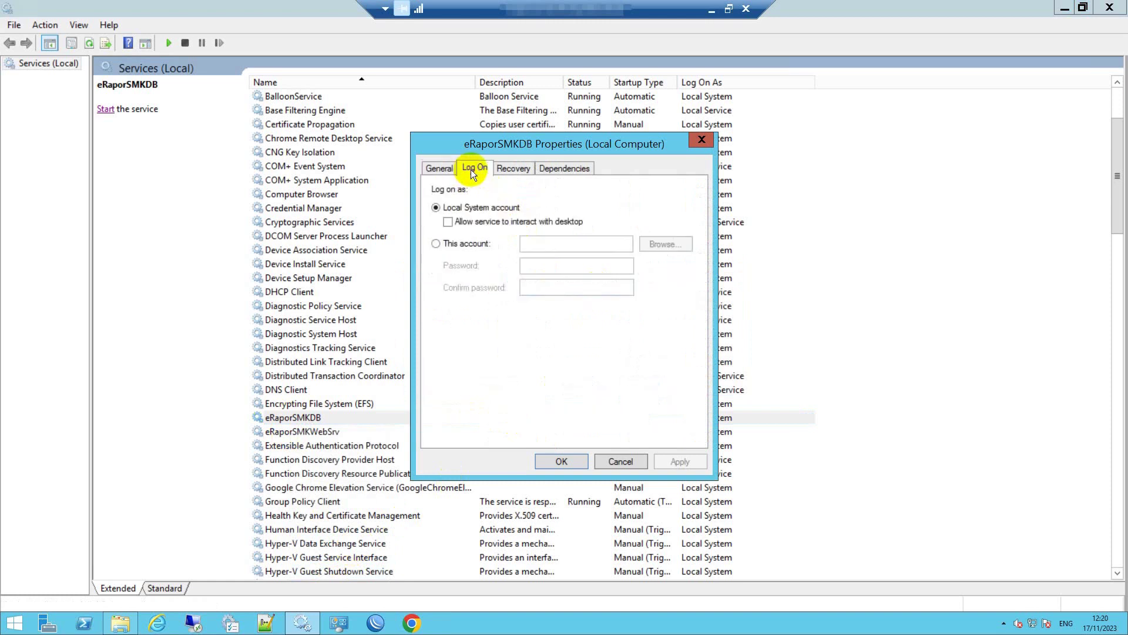
{"action": "left_click", "coordinate": [448, 223]}
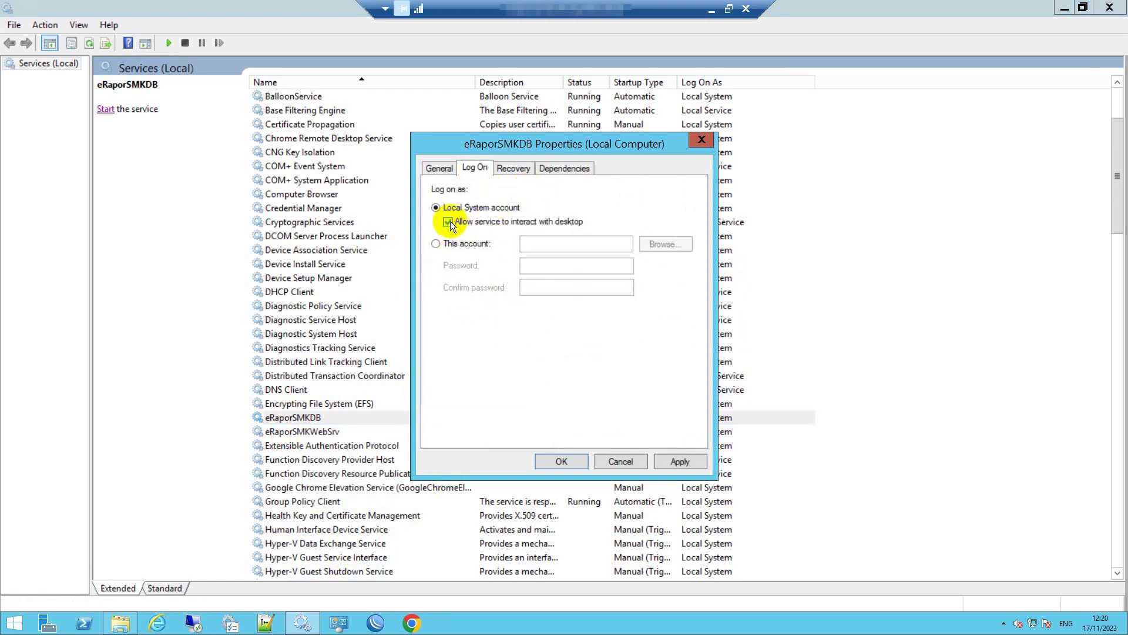
{"action": "left_click", "coordinate": [672, 463]}
{"action": "left_click", "coordinate": [562, 461]}
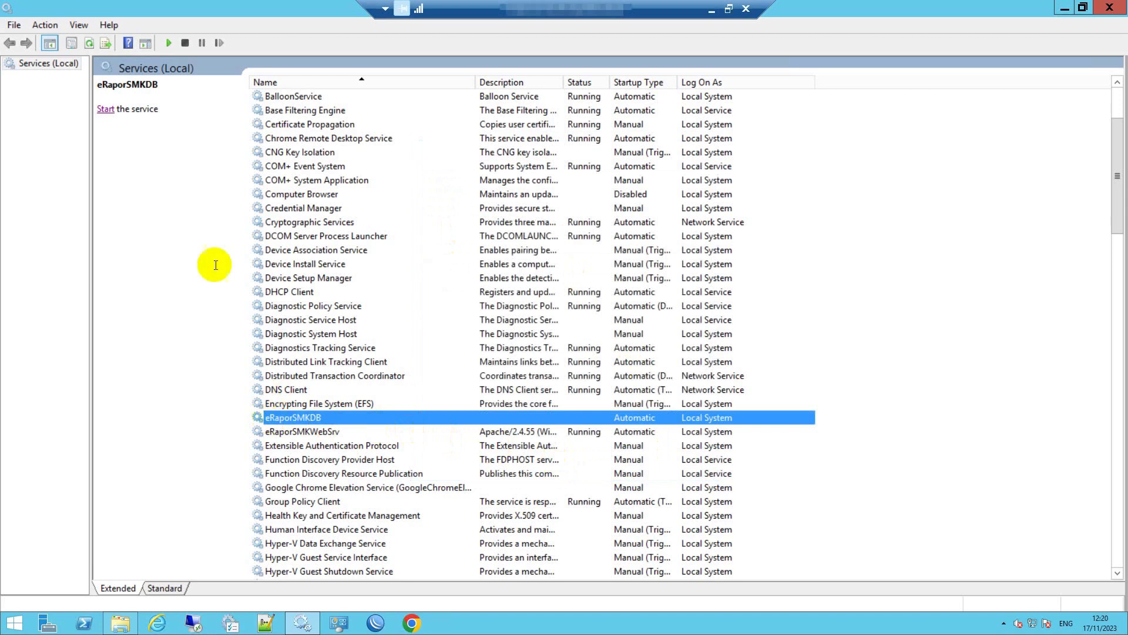
{"action": "left_click", "coordinate": [105, 110]}
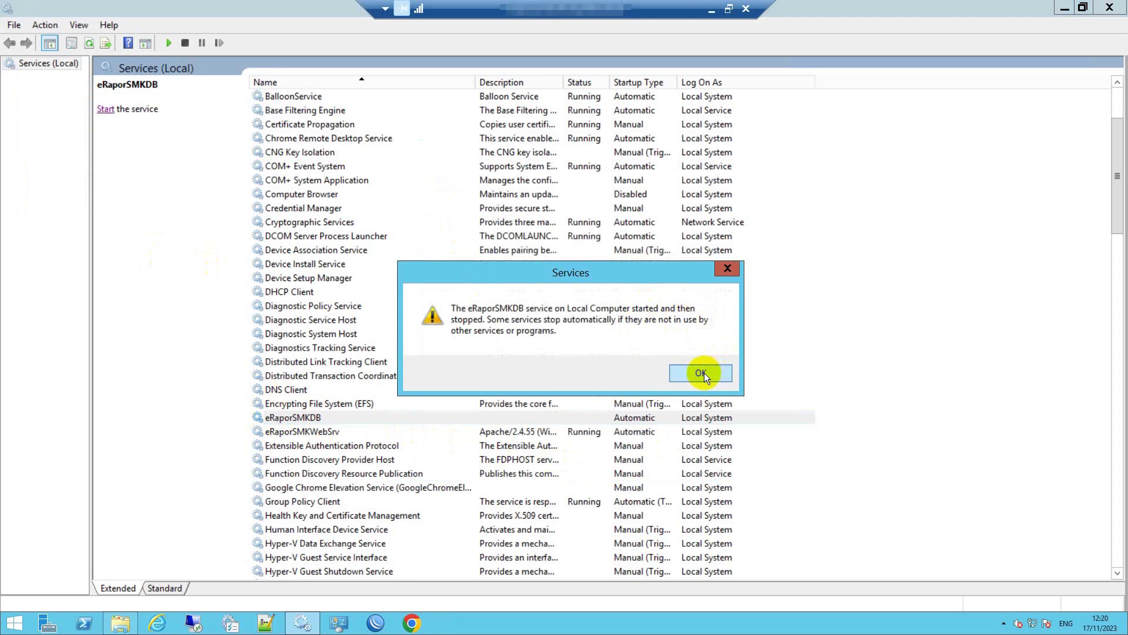
{"action": "left_click", "coordinate": [701, 372]}
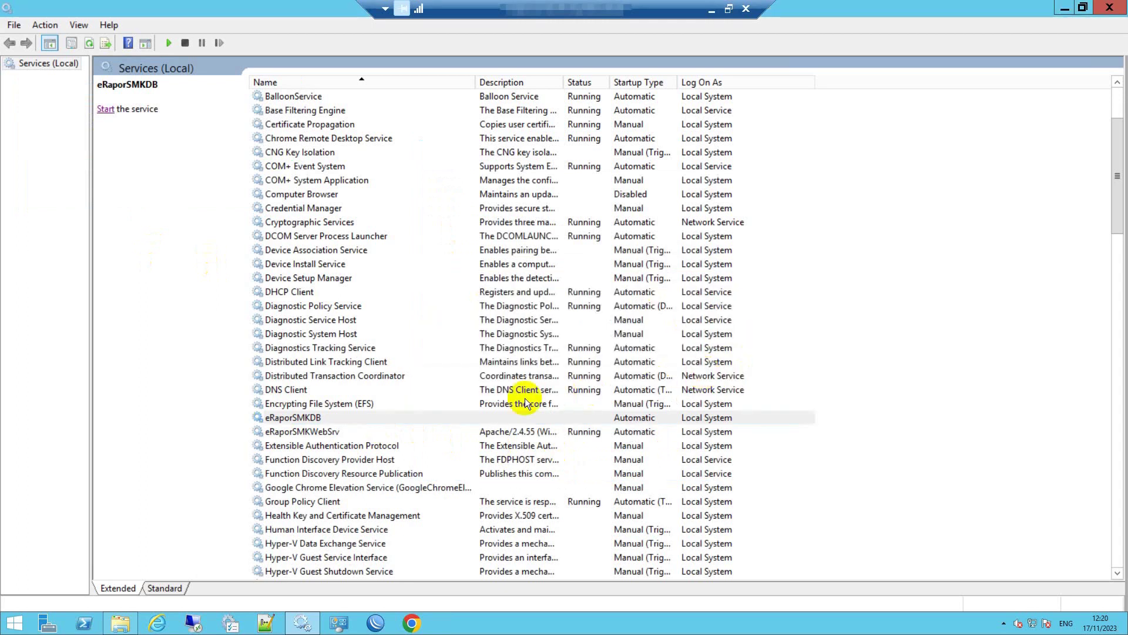
Change the eRaporSMKDB service's log-on account to the Administrator user found through the advanced user search
{"action": "left_click", "coordinate": [641, 417]}
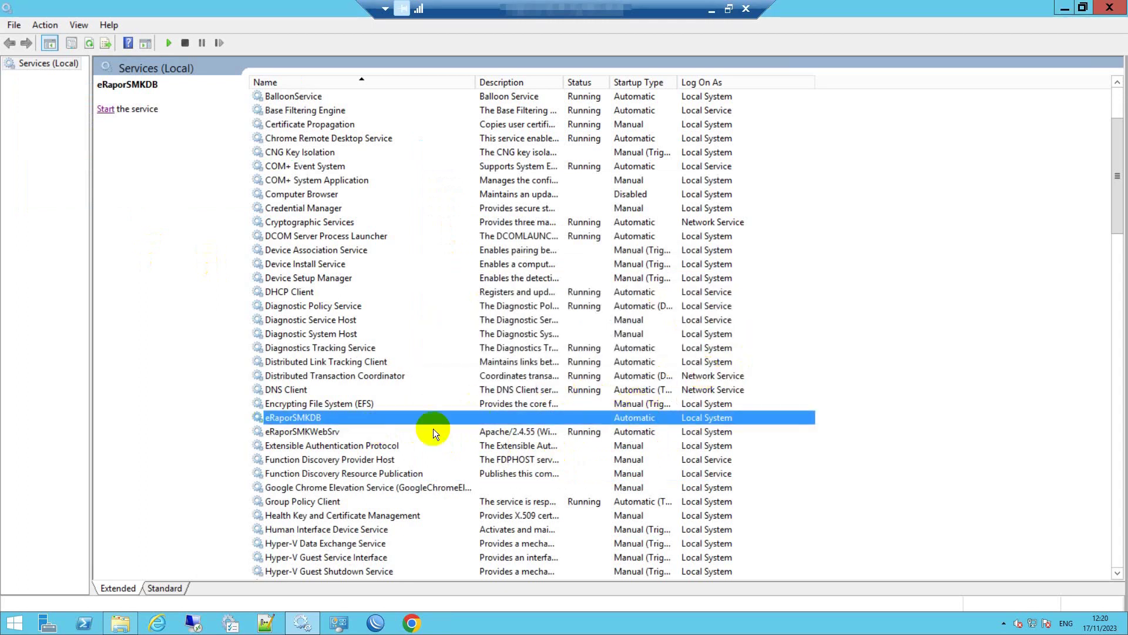
{"action": "right_click", "coordinate": [286, 417]}
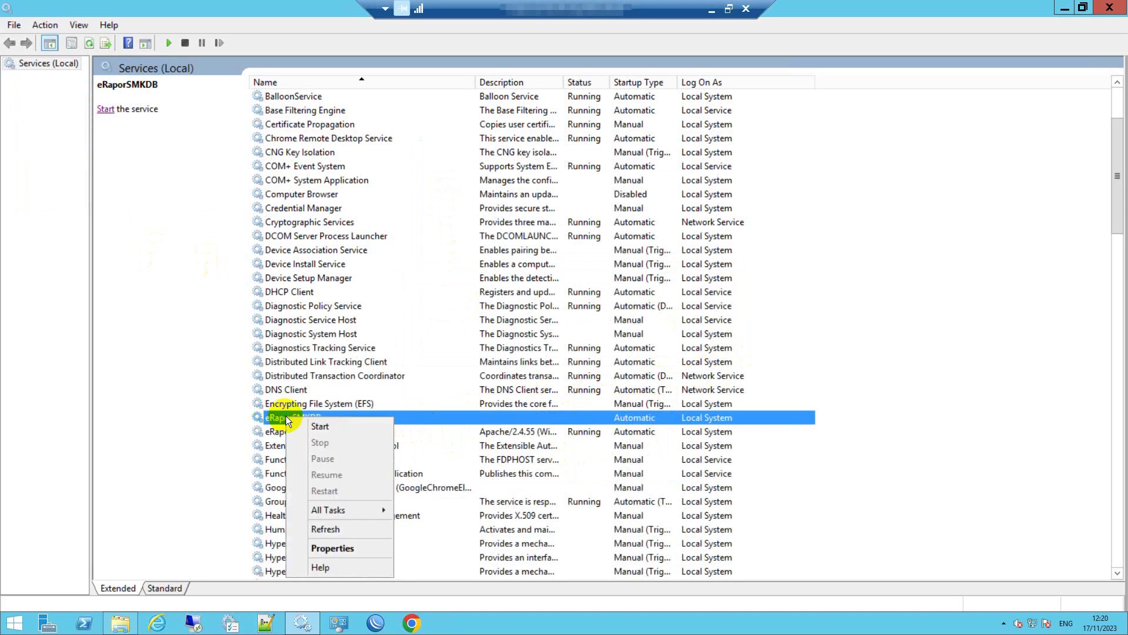
{"action": "left_click", "coordinate": [343, 549]}
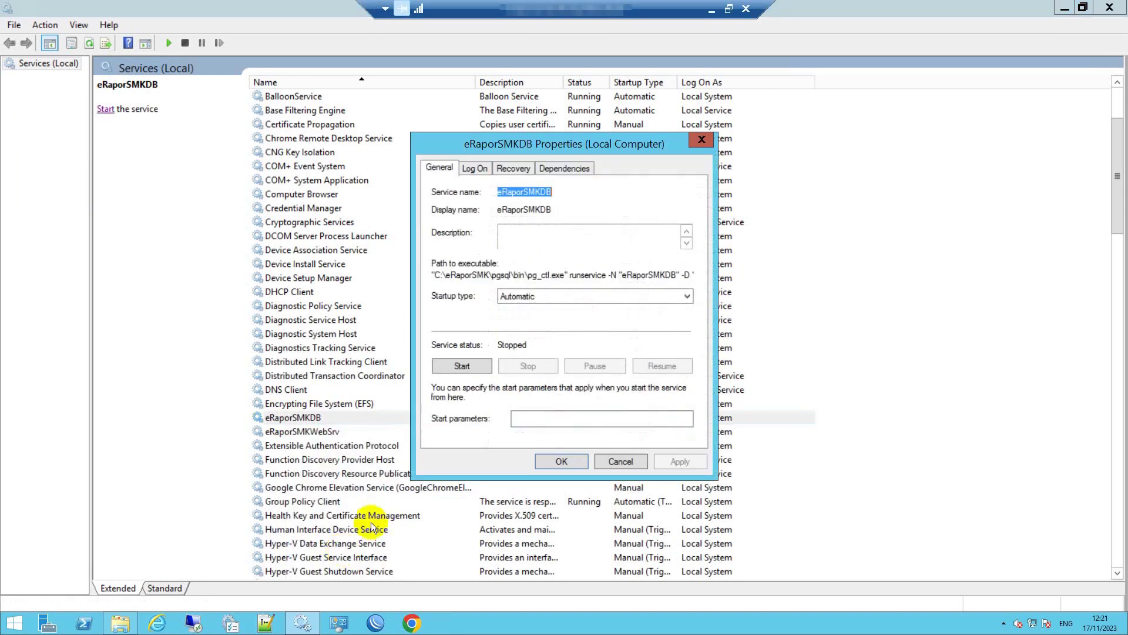
{"action": "left_click", "coordinate": [477, 169]}
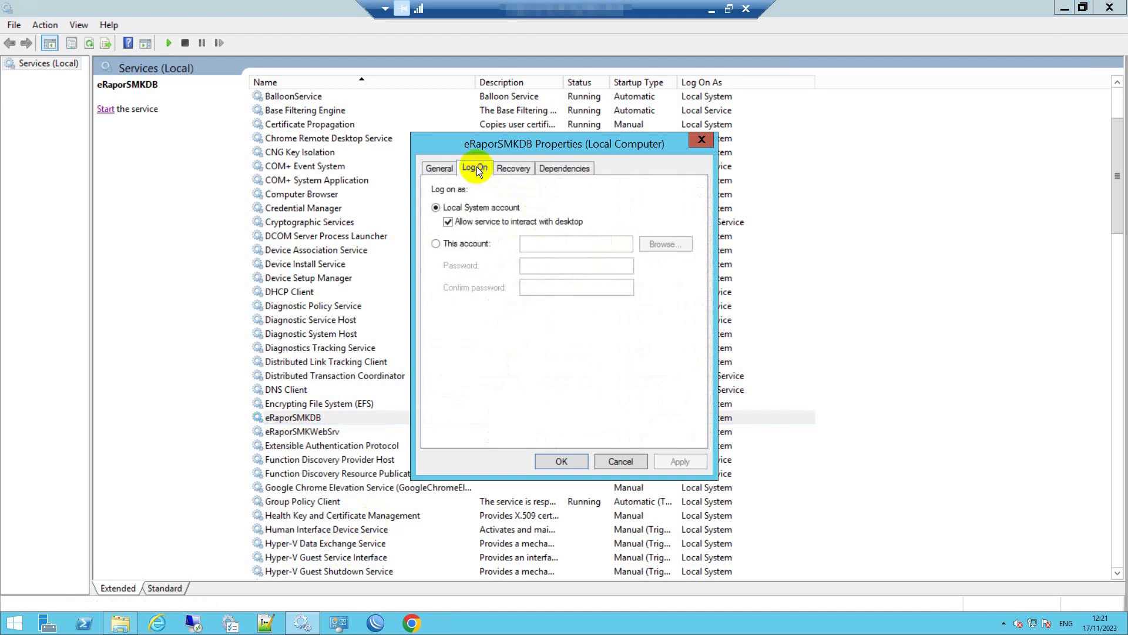
{"action": "left_click", "coordinate": [436, 243]}
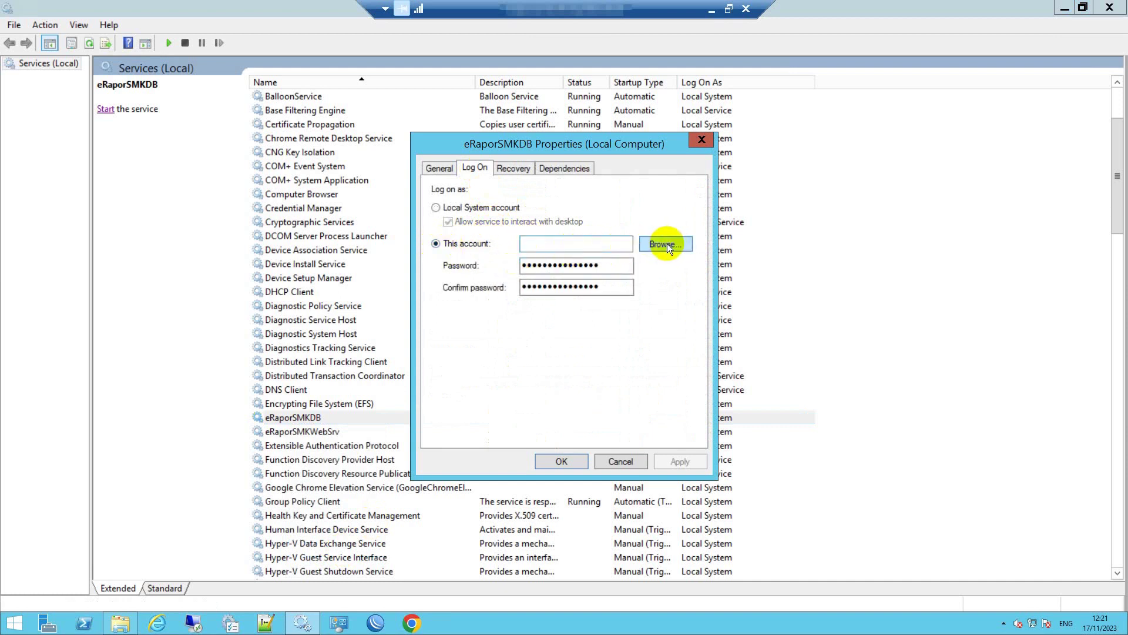
{"action": "left_click", "coordinate": [664, 246]}
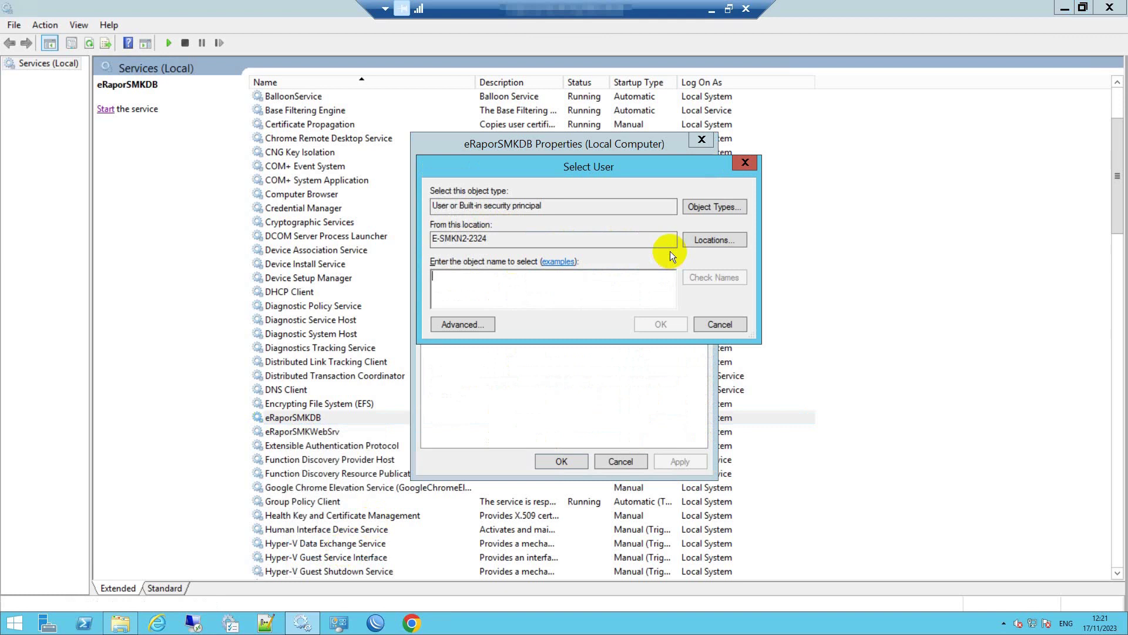
{"action": "left_click", "coordinate": [464, 327]}
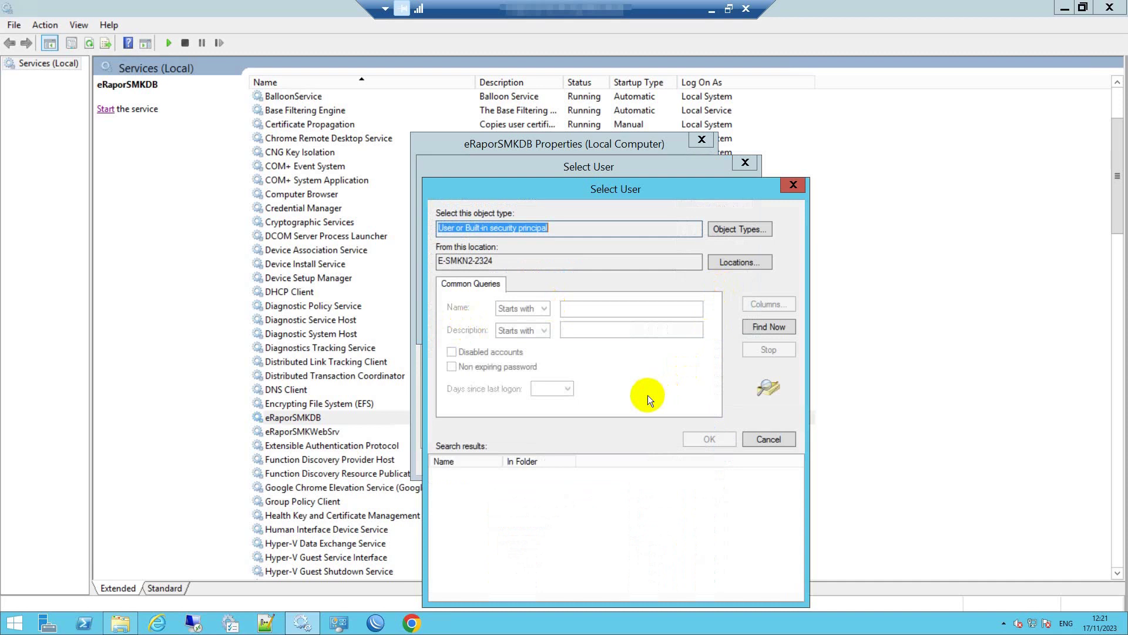
{"action": "left_click", "coordinate": [770, 329]}
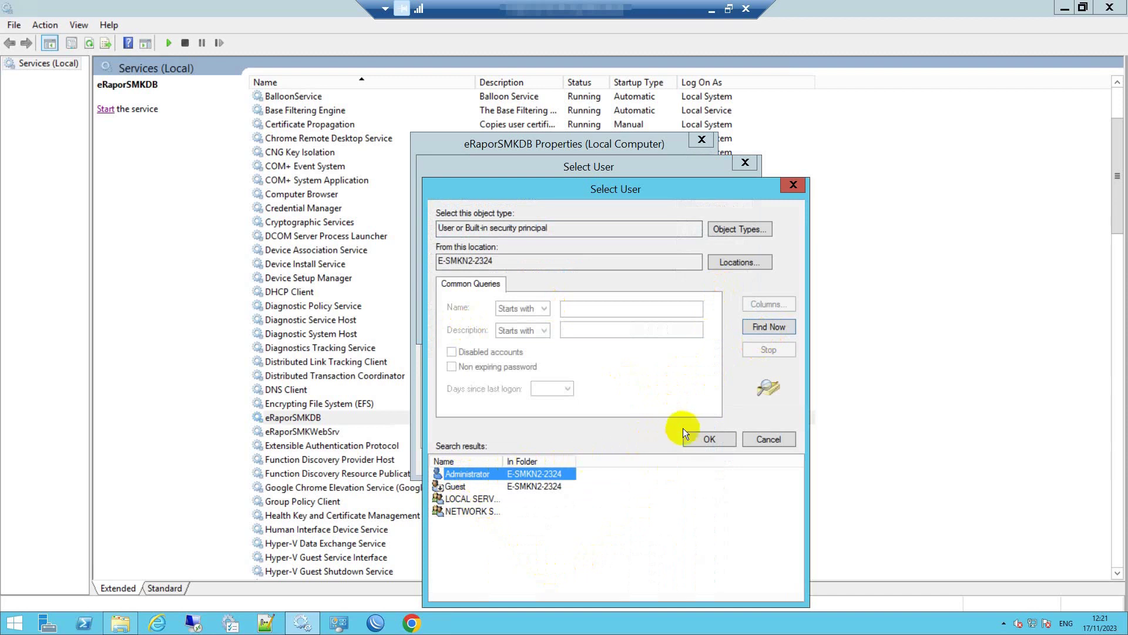
{"action": "left_click", "coordinate": [700, 440]}
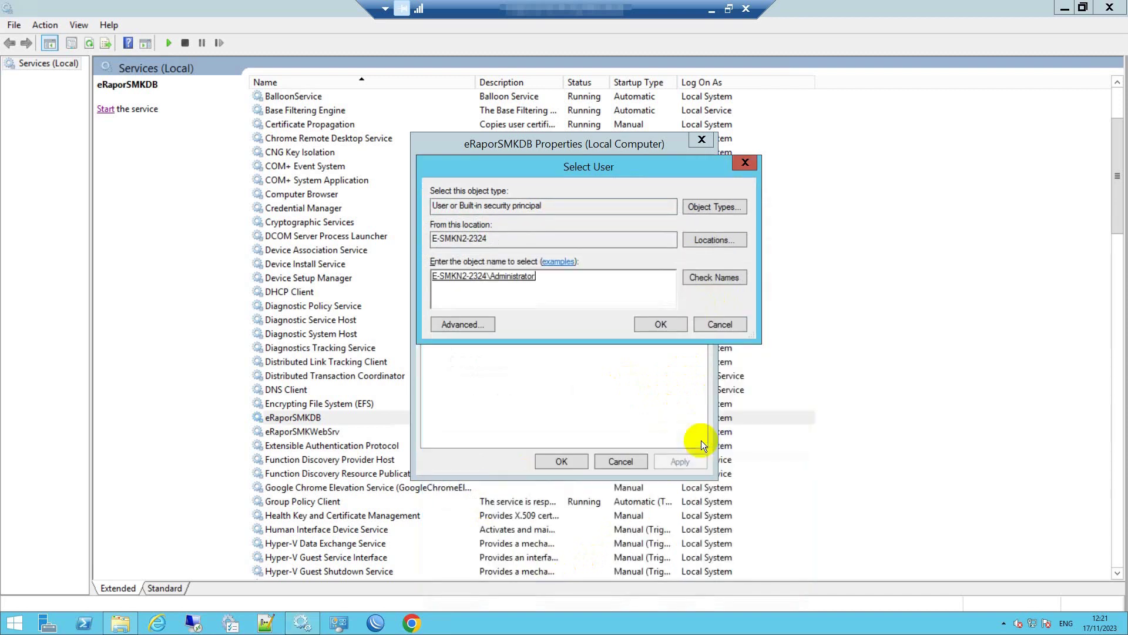
{"action": "left_click", "coordinate": [653, 323]}
Enter and confirm the Administrator account's password for the eRaporSMKDB service, and save the log-on settings
{"action": "left_click", "coordinate": [610, 272]}
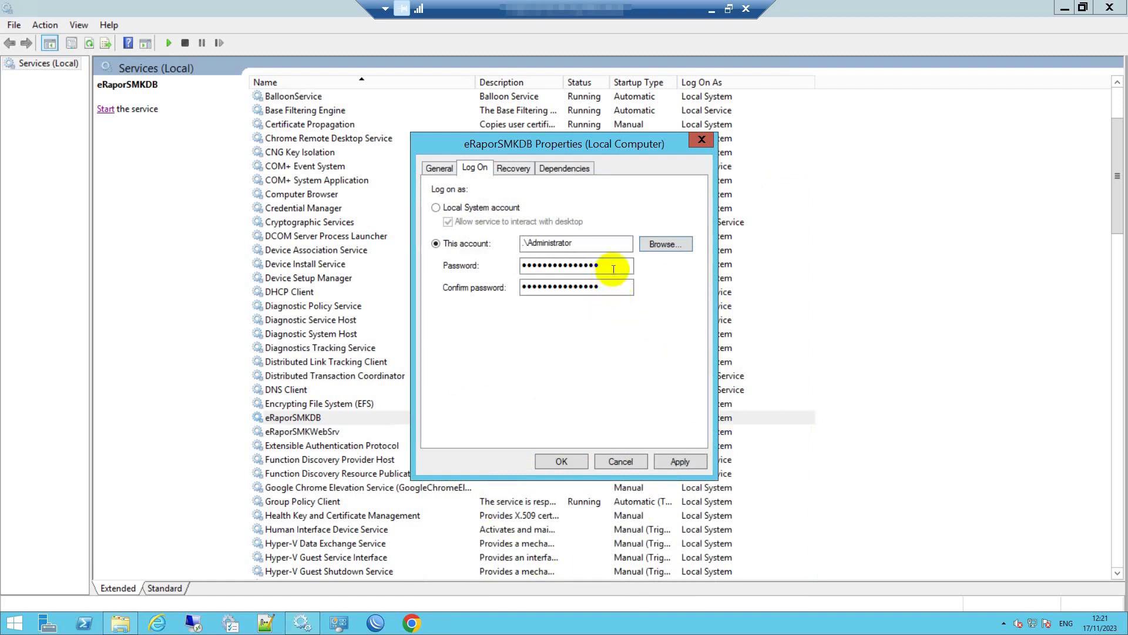
{"action": "left_click_drag", "start_coordinate": [611, 265], "coordinate": [513, 275]}
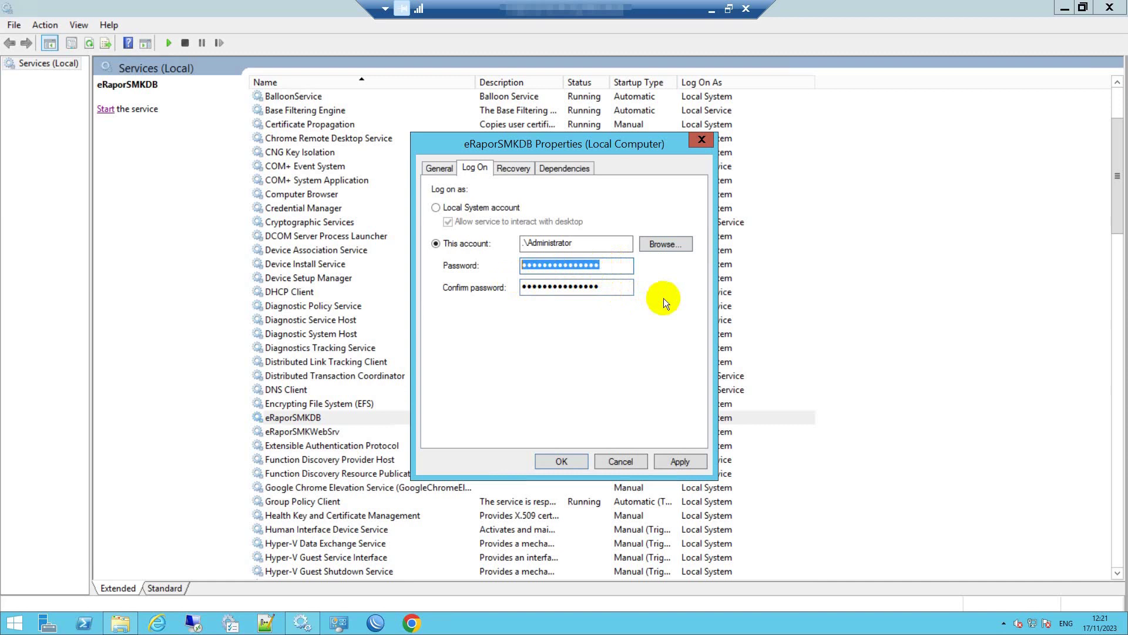
{"action": "type", "text": "****"}
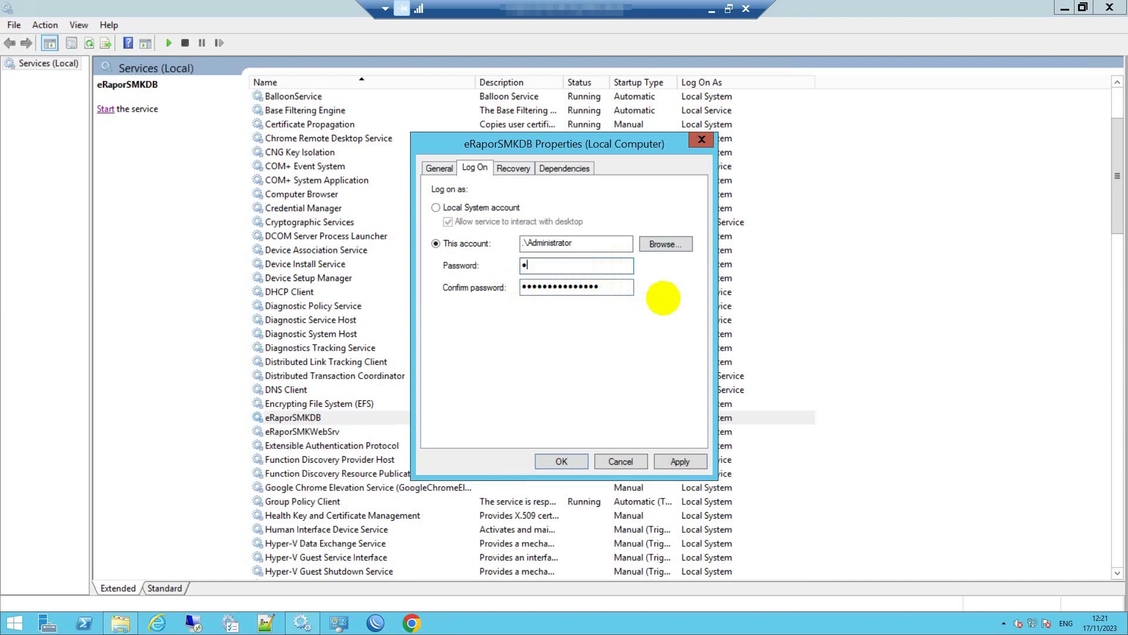
{"action": "type", "text": "******"}
{"action": "key", "text": "Tab"}
{"action": "type", "text": "********"}
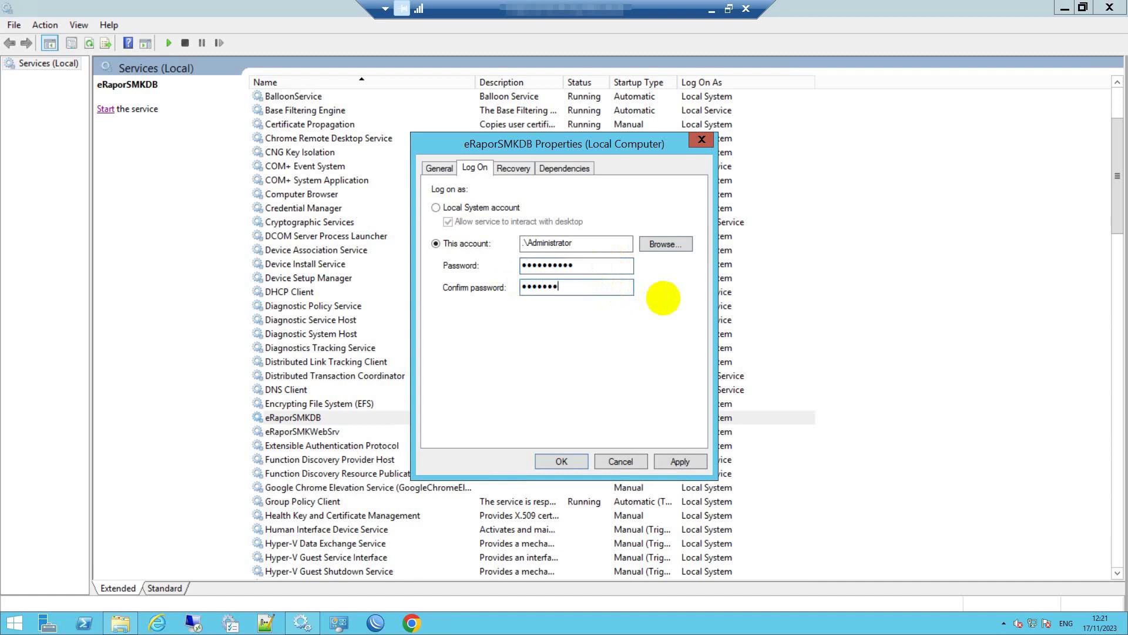
{"action": "type", "text": "**"}
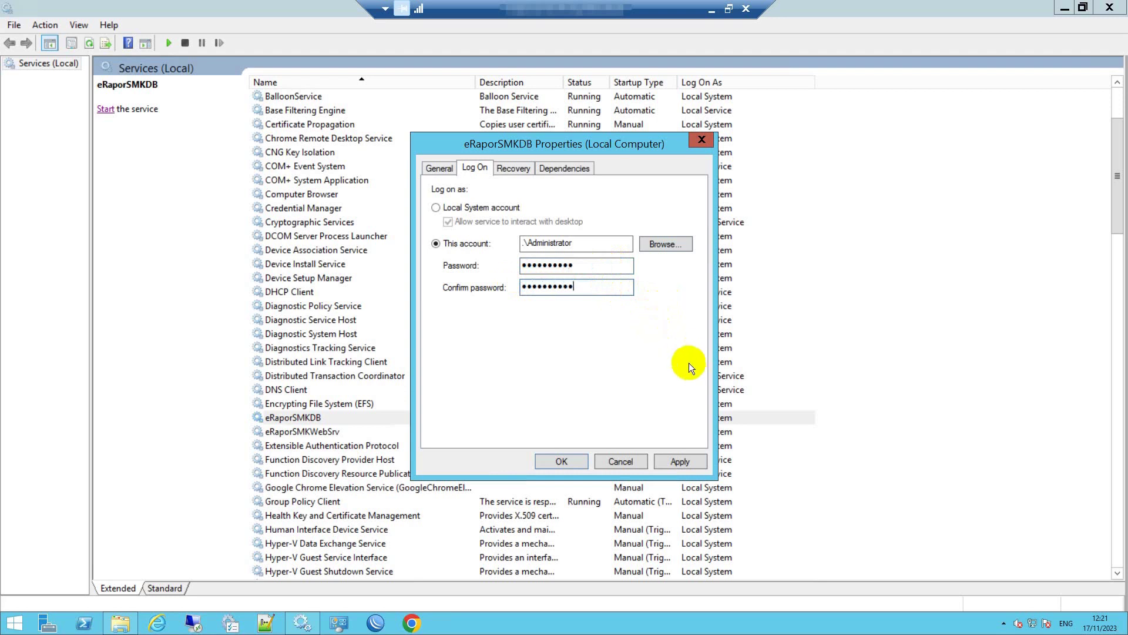
{"action": "left_click", "coordinate": [561, 460]}
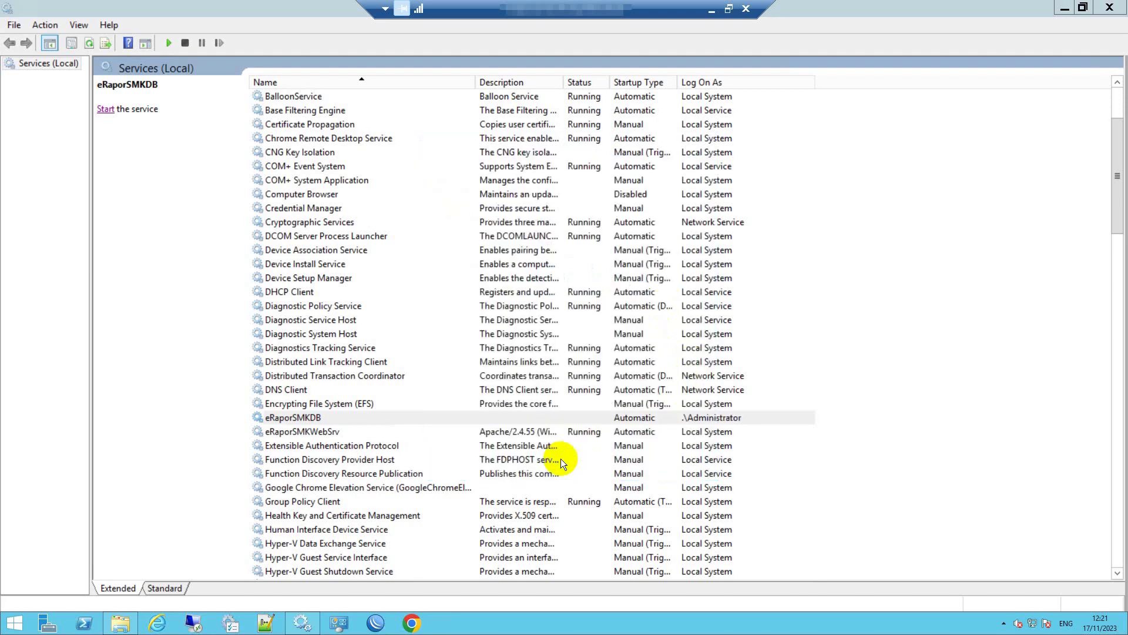
Try to start the eRaporSMKDB service under the Administrator account
{"action": "right_click", "coordinate": [286, 419]}
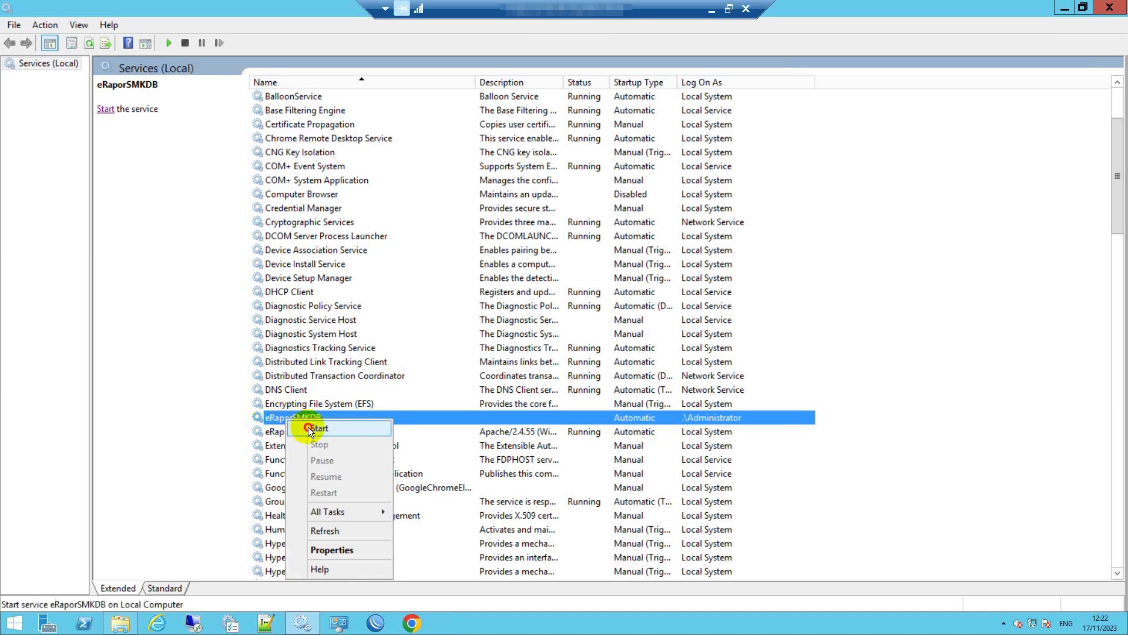
{"action": "left_click", "coordinate": [318, 428]}
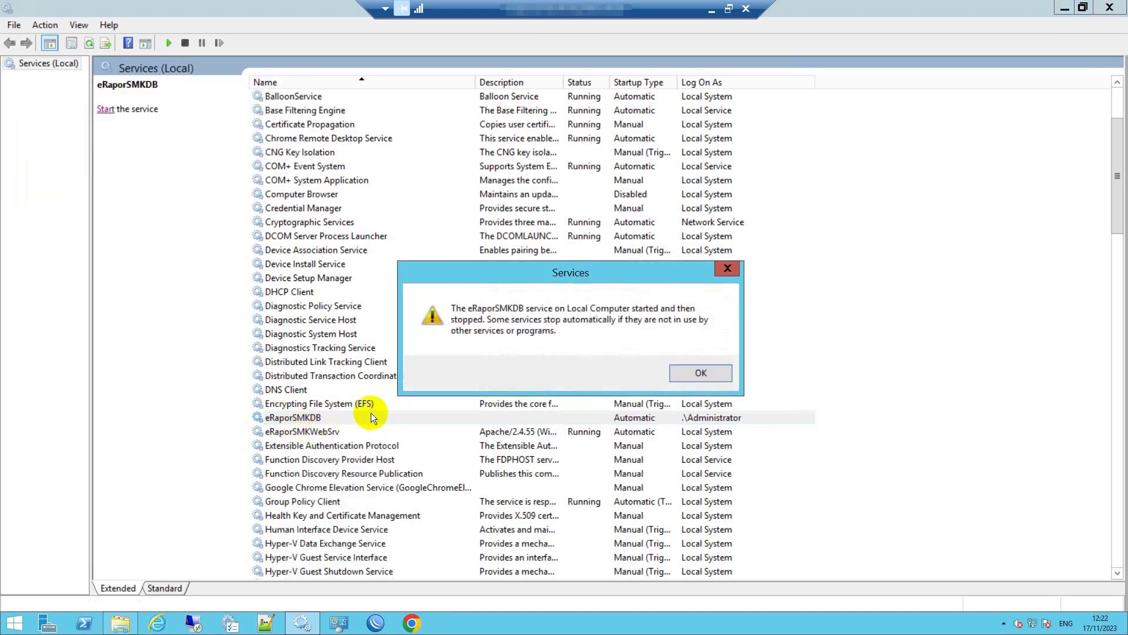
{"action": "left_click", "coordinate": [694, 372]}
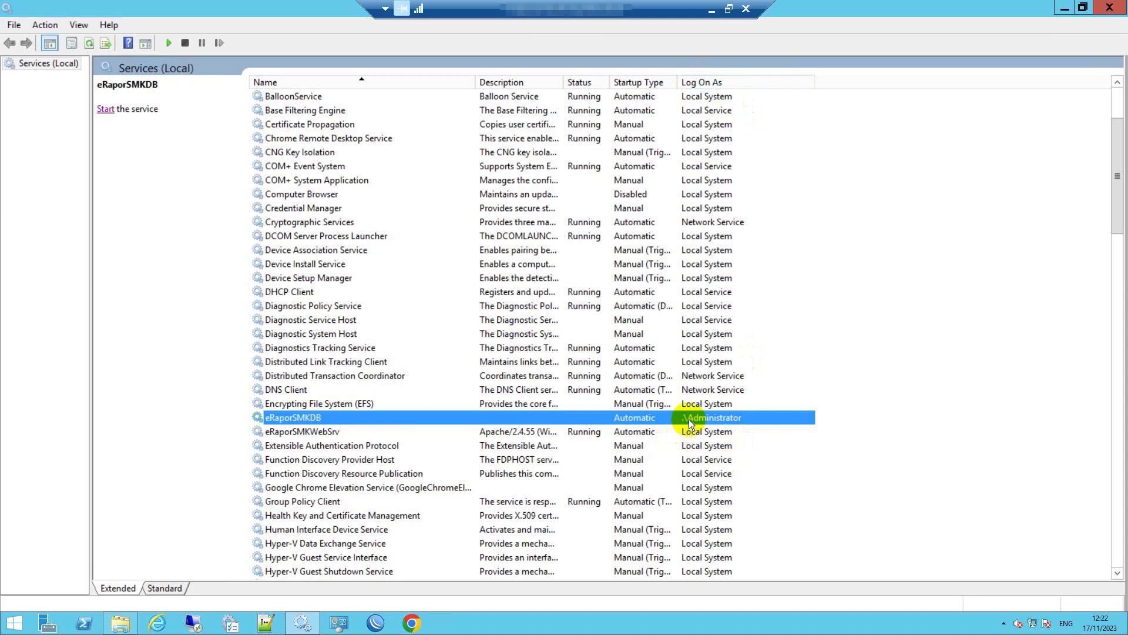
Change the eRaporSMKDB service's log-on account to LOCAL SERVICE, found through the advanced user search
{"action": "right_click", "coordinate": [618, 419]}
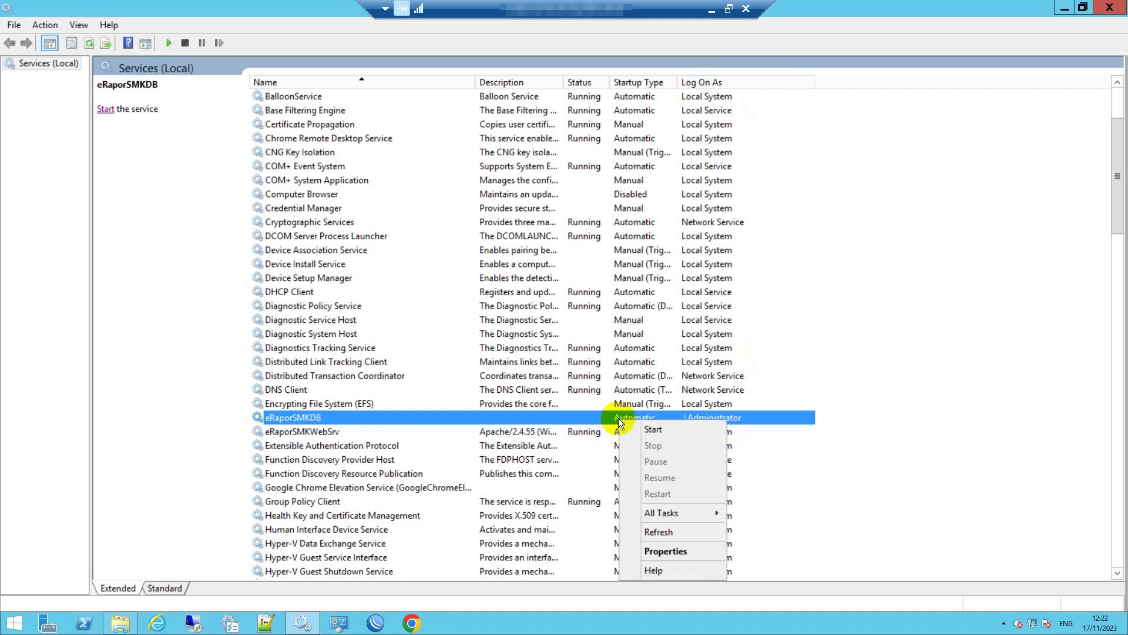
{"action": "left_click", "coordinate": [671, 550]}
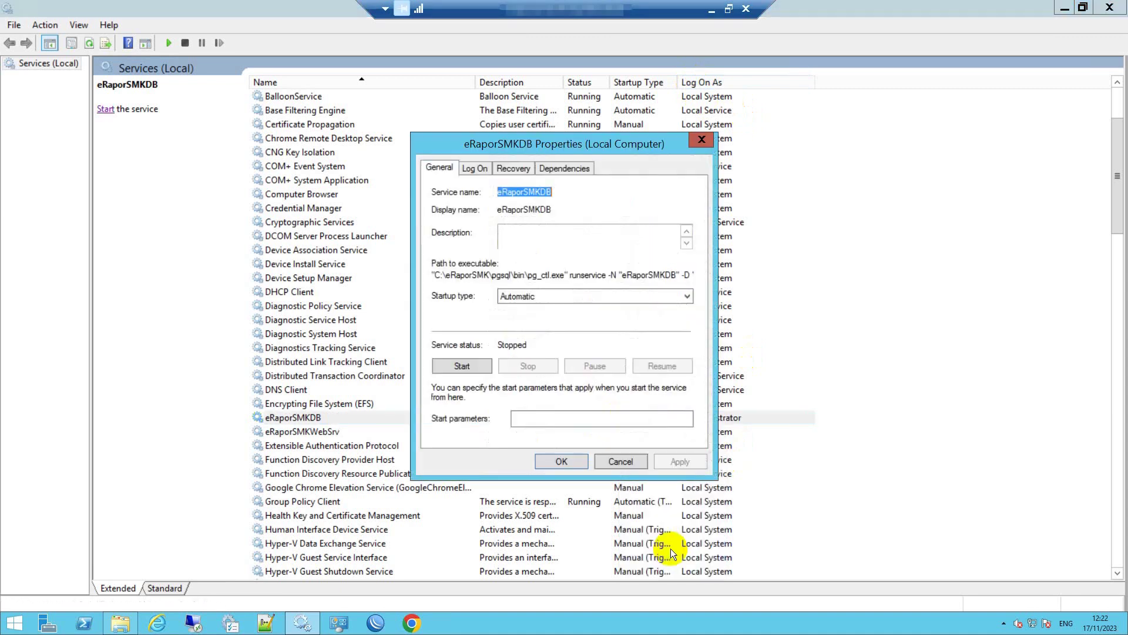
{"action": "left_click", "coordinate": [475, 169]}
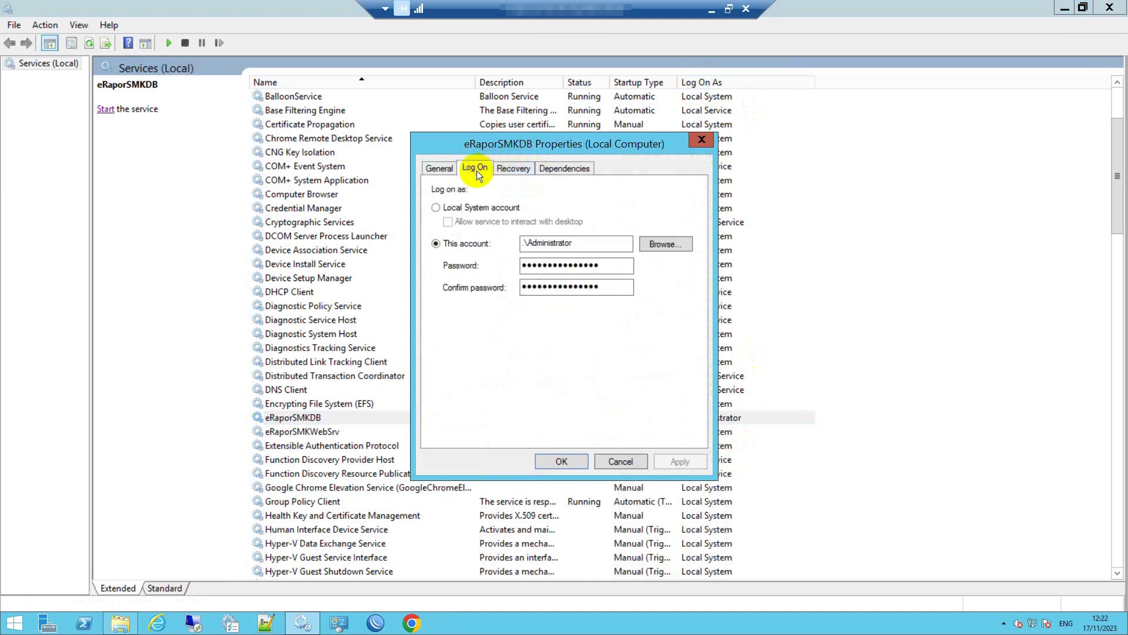
{"action": "left_click", "coordinate": [669, 245]}
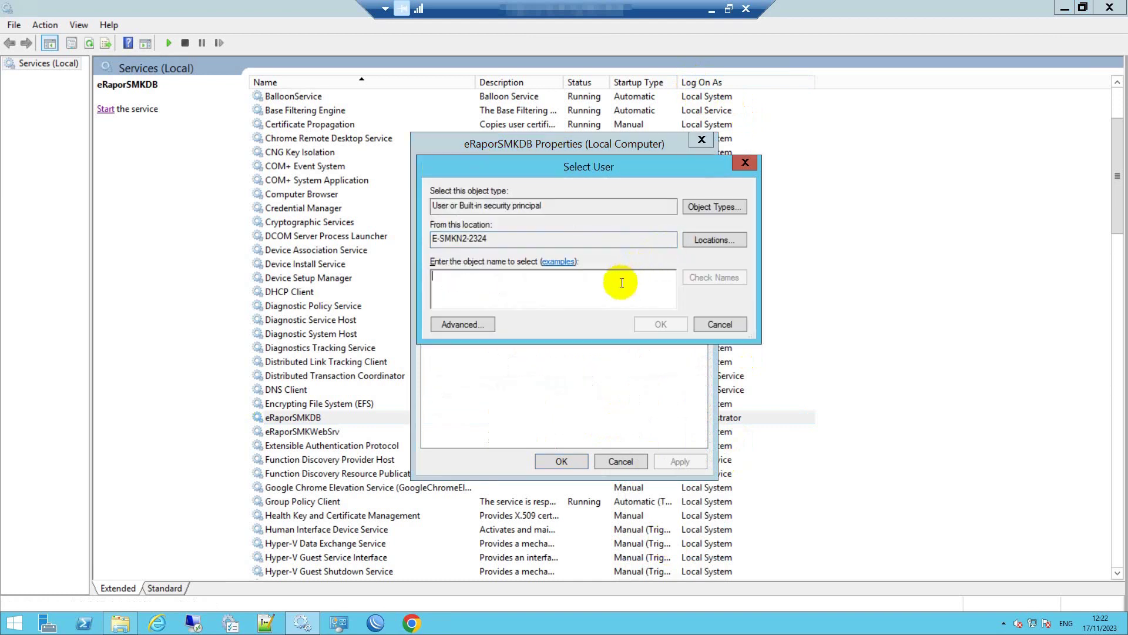
{"action": "left_click", "coordinate": [461, 325]}
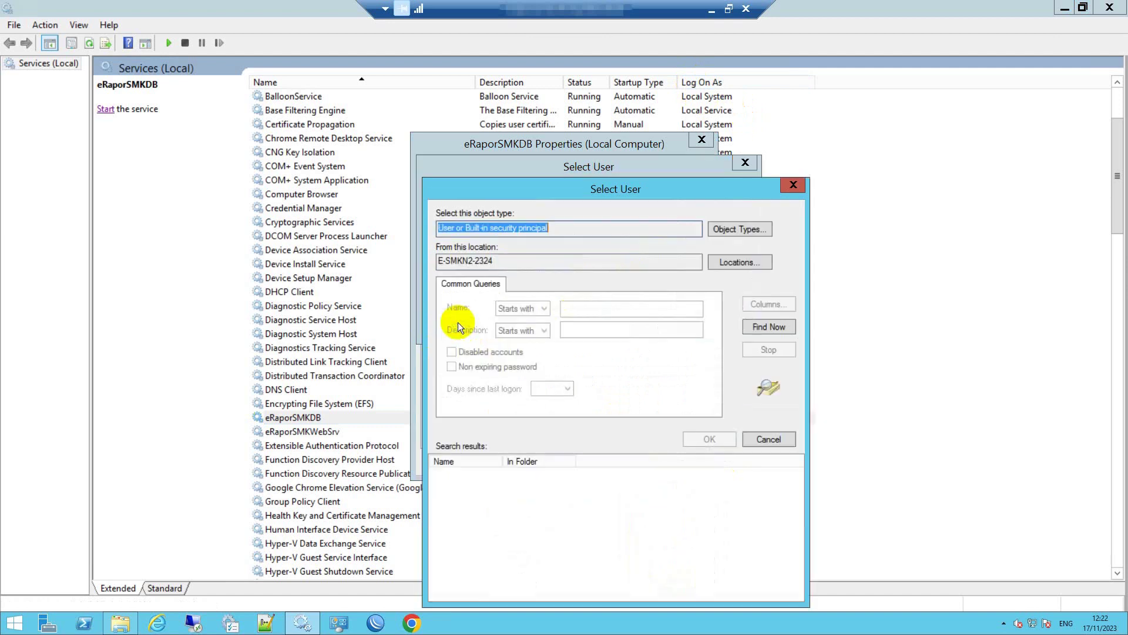
{"action": "left_click", "coordinate": [774, 327]}
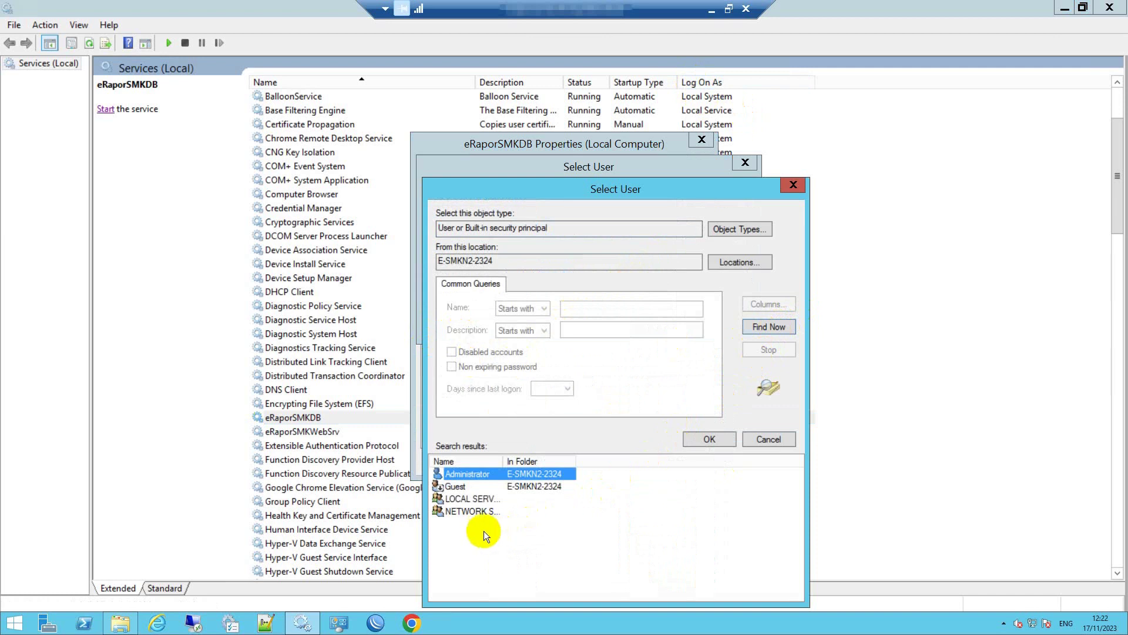
{"action": "left_click", "coordinate": [454, 499]}
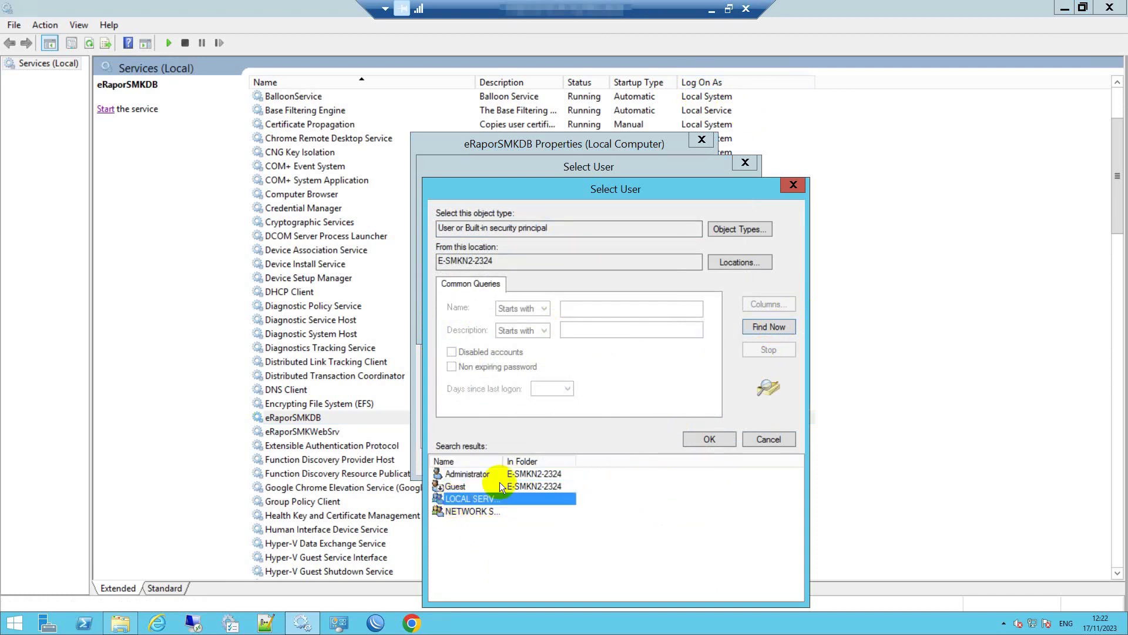
{"action": "left_click_drag", "start_coordinate": [505, 465], "coordinate": [569, 461]}
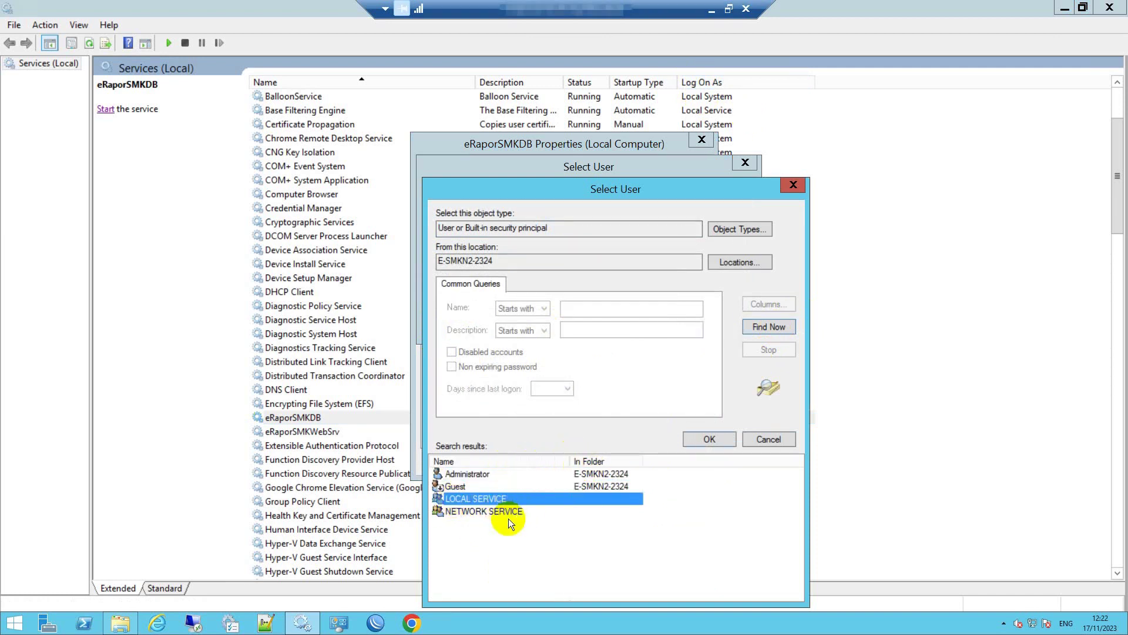
{"action": "left_click", "coordinate": [711, 439]}
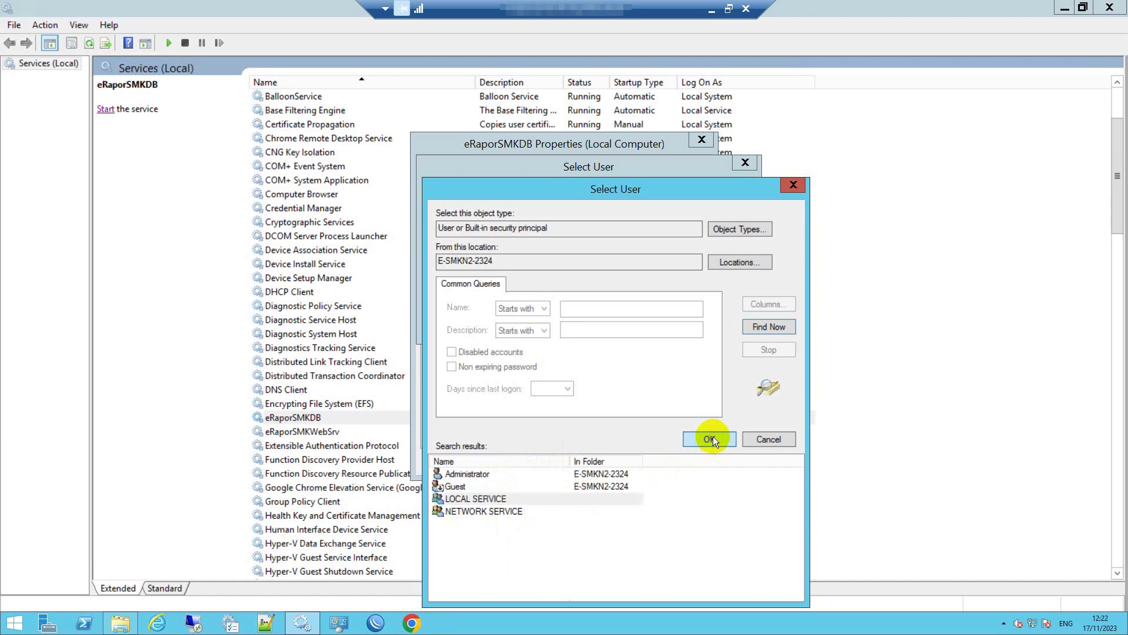
{"action": "left_click", "coordinate": [660, 324]}
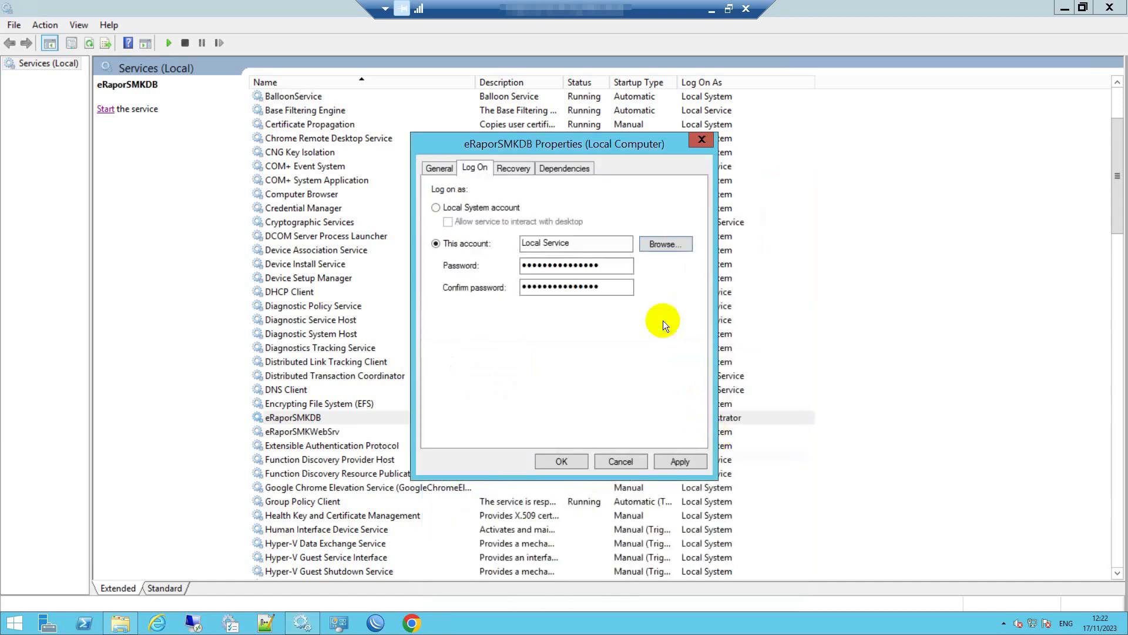
Enter and confirm the account password for the Local Service log-on of eRaporSMKDB, and save the settings
{"action": "left_click_drag", "start_coordinate": [613, 265], "coordinate": [511, 263]}
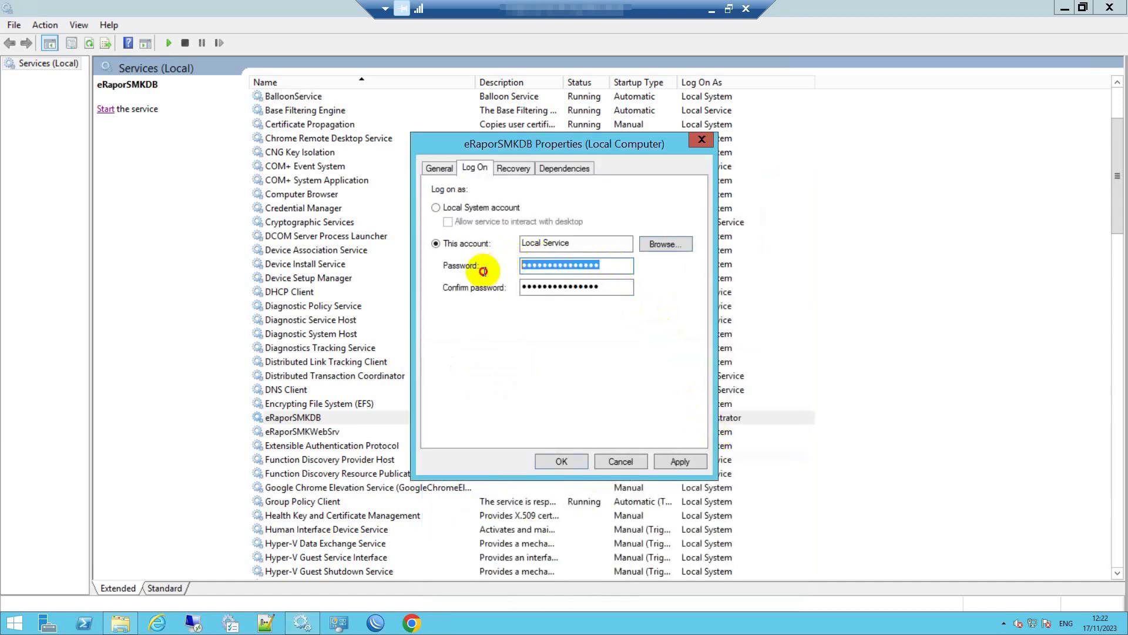
{"action": "type", "text": "********"}
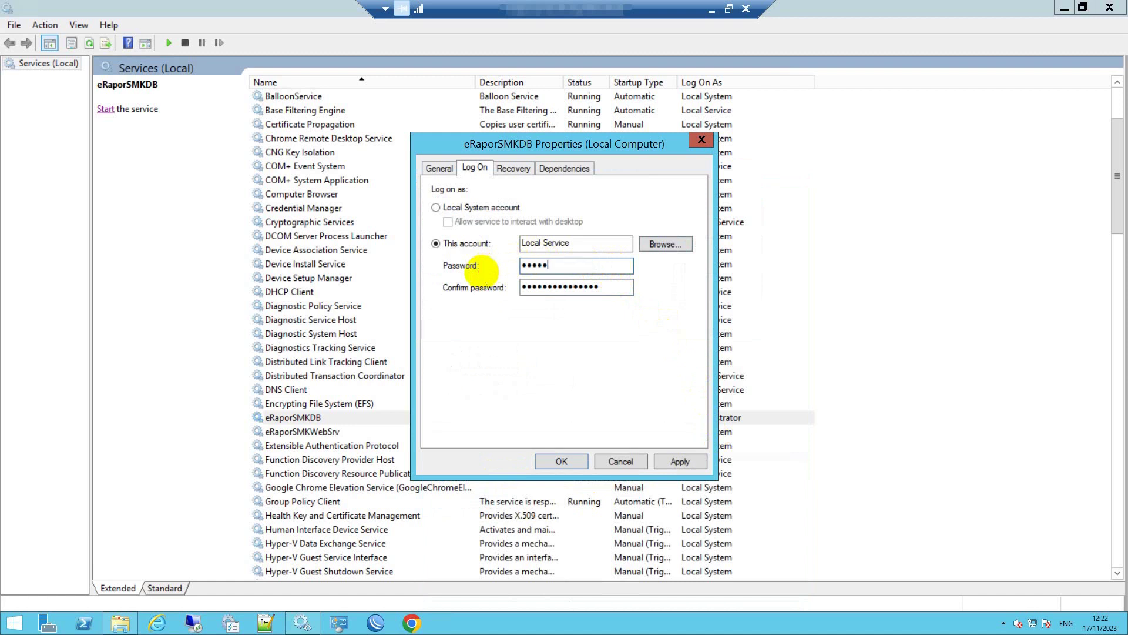
{"action": "type", "text": "***"}
{"action": "key", "text": "Tab"}
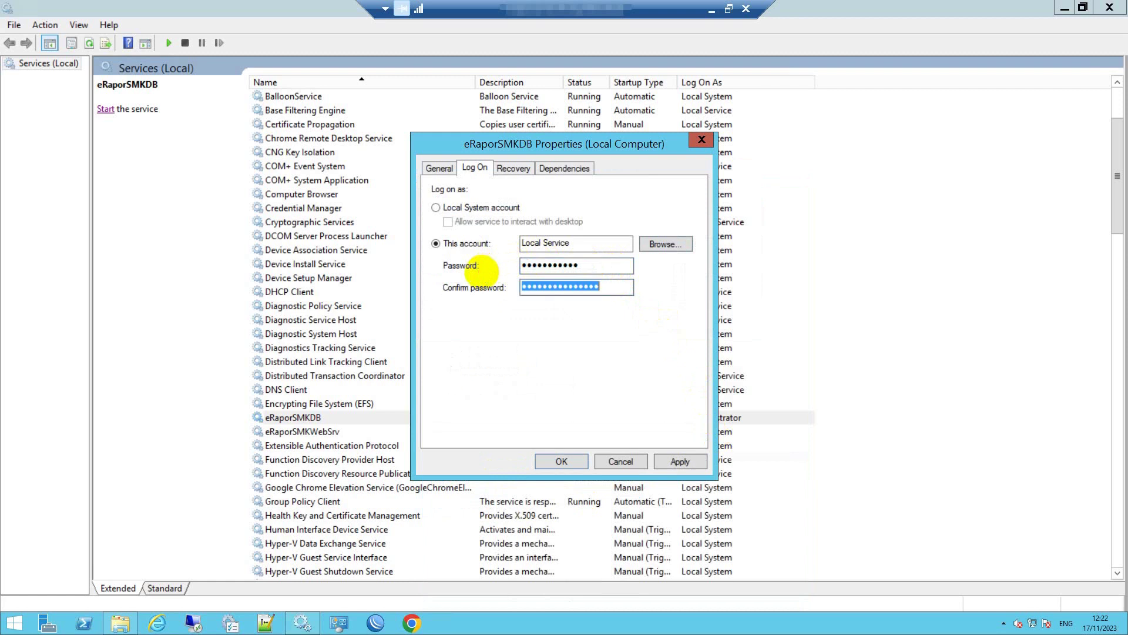
{"action": "type", "text": "*********"}
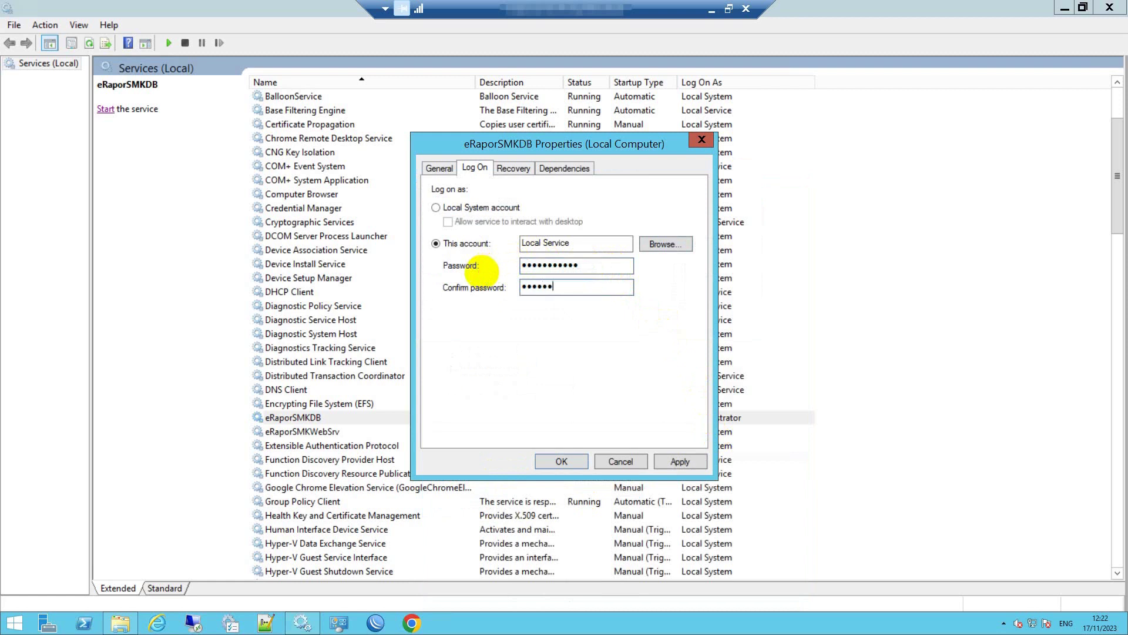
{"action": "type", "text": "*"}
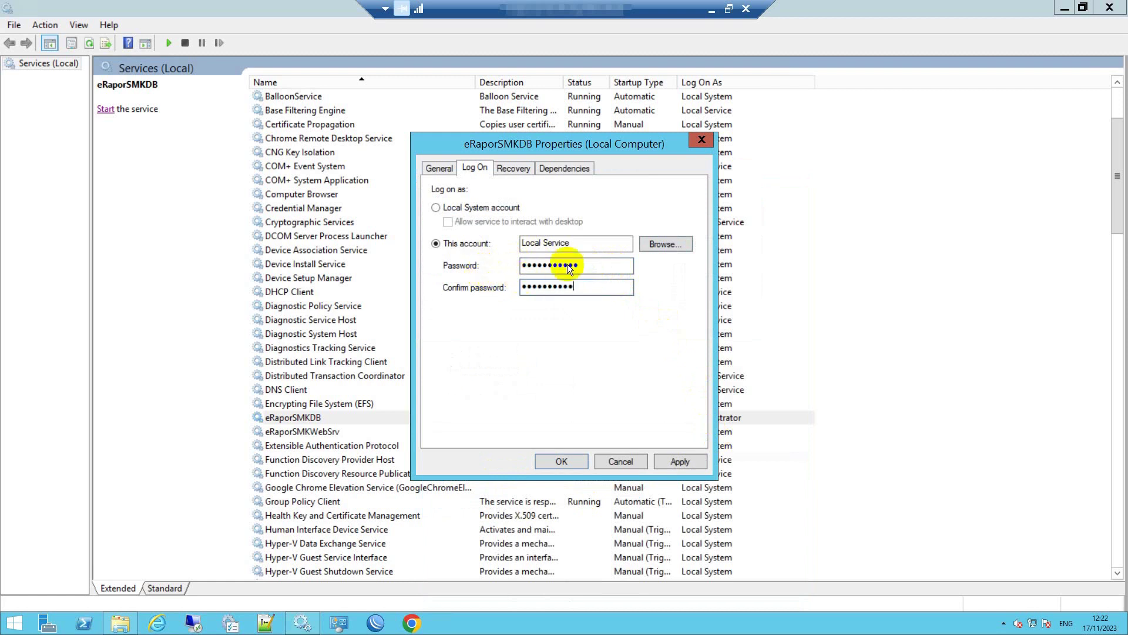
{"action": "left_click", "coordinate": [598, 263]}
{"action": "double_click", "coordinate": [598, 264]}
{"action": "type", "text": "**********"}
{"action": "left_click", "coordinate": [563, 462]}
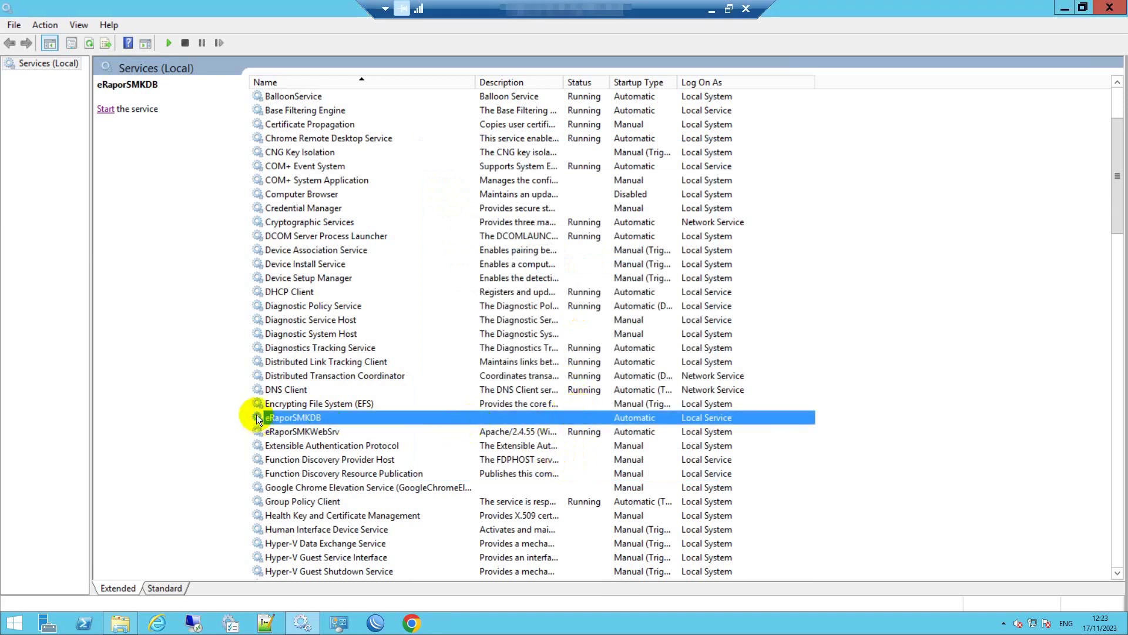
Try to start the eRaporSMKDB service under the Local Service account
{"action": "left_click", "coordinate": [102, 109]}
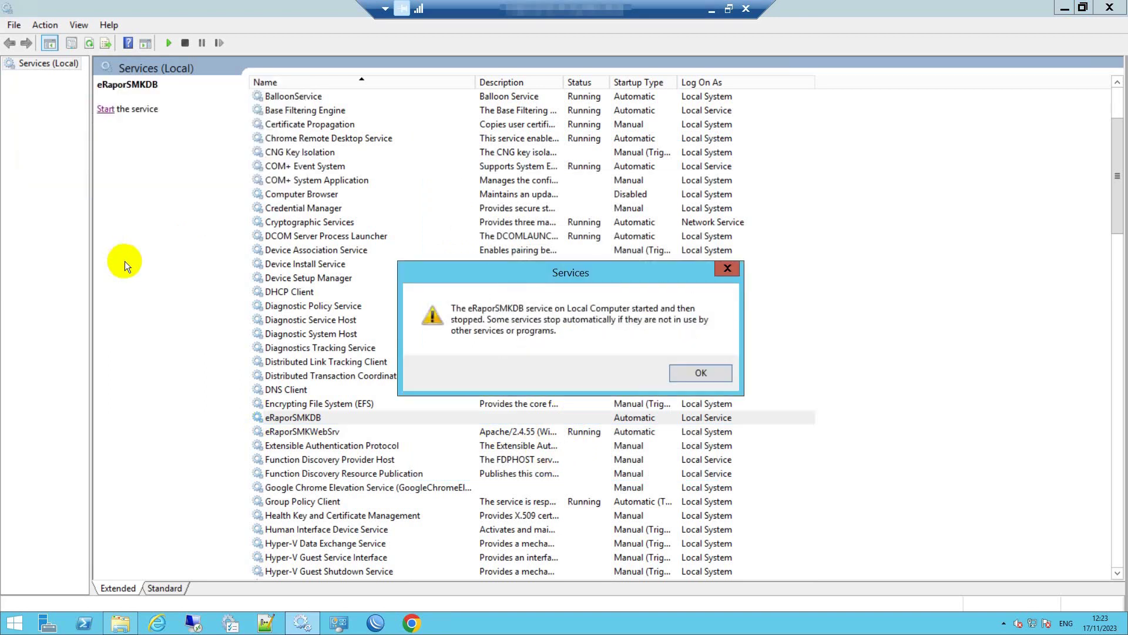
{"action": "left_click", "coordinate": [713, 373]}
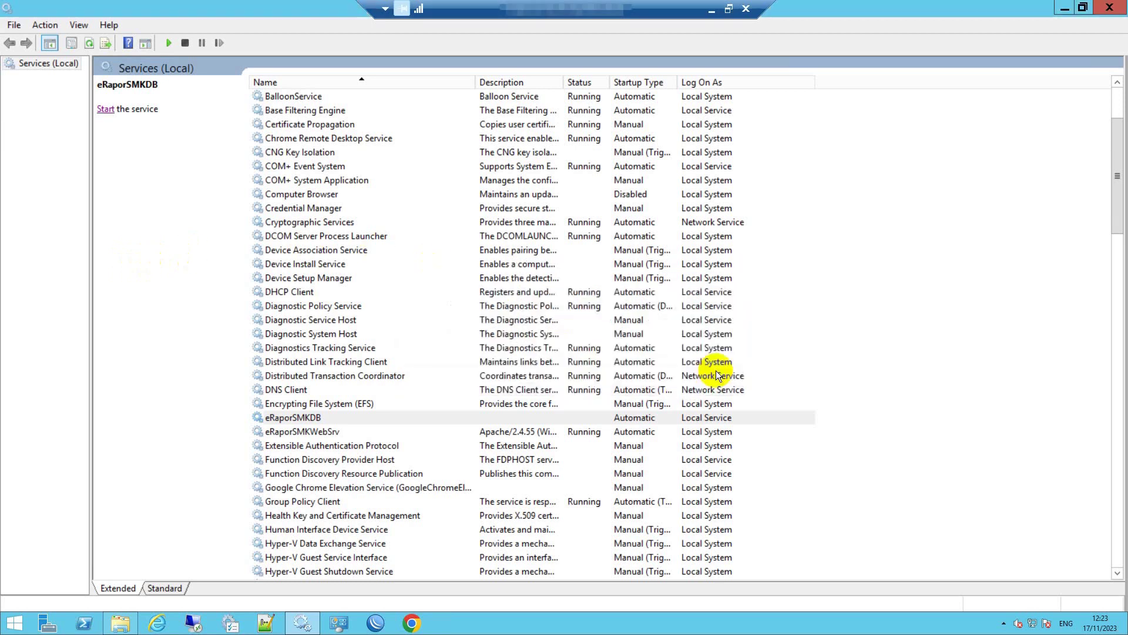
Change the eRaporSMKDB service's log-on account to NETWORK SERVICE, found through the advanced user search
{"action": "left_click", "coordinate": [318, 419]}
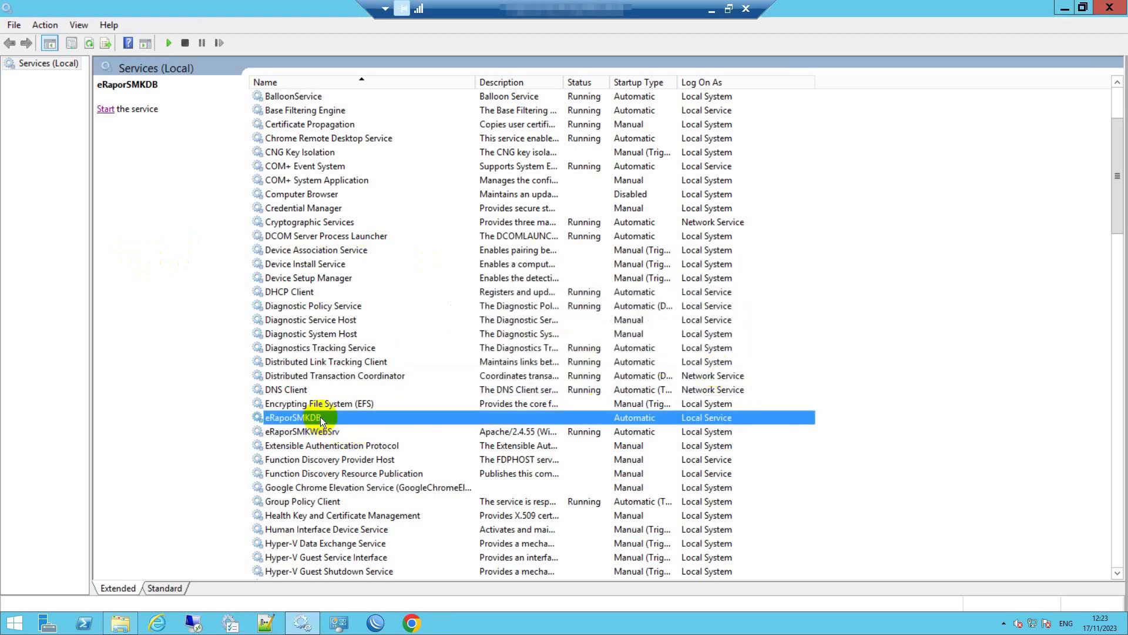
{"action": "right_click", "coordinate": [321, 416]}
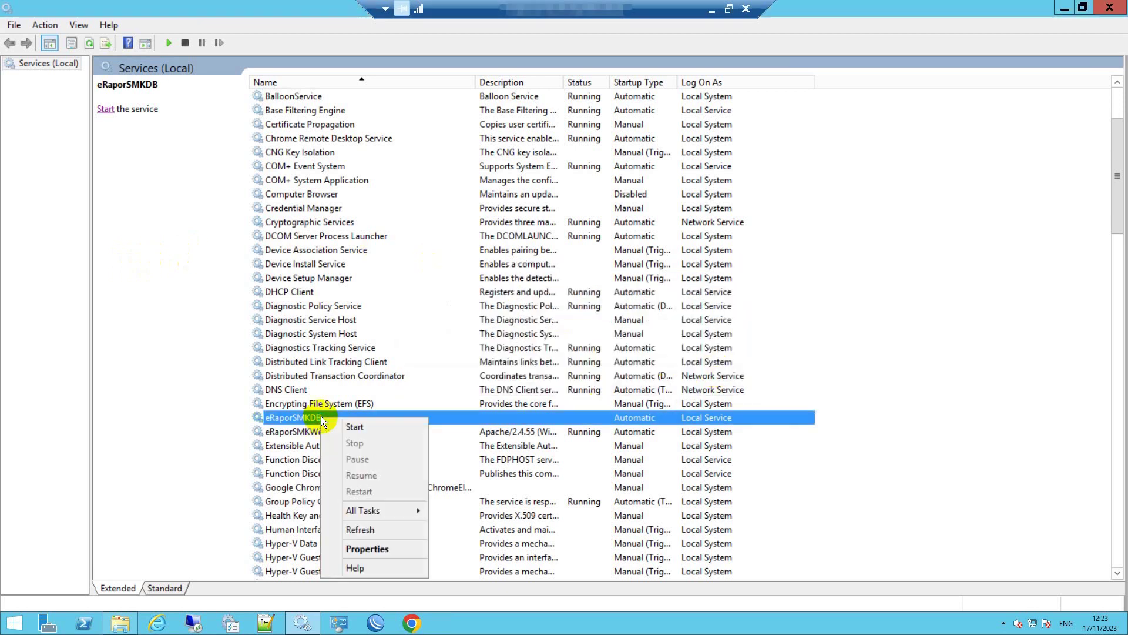
{"action": "left_click", "coordinate": [386, 546]}
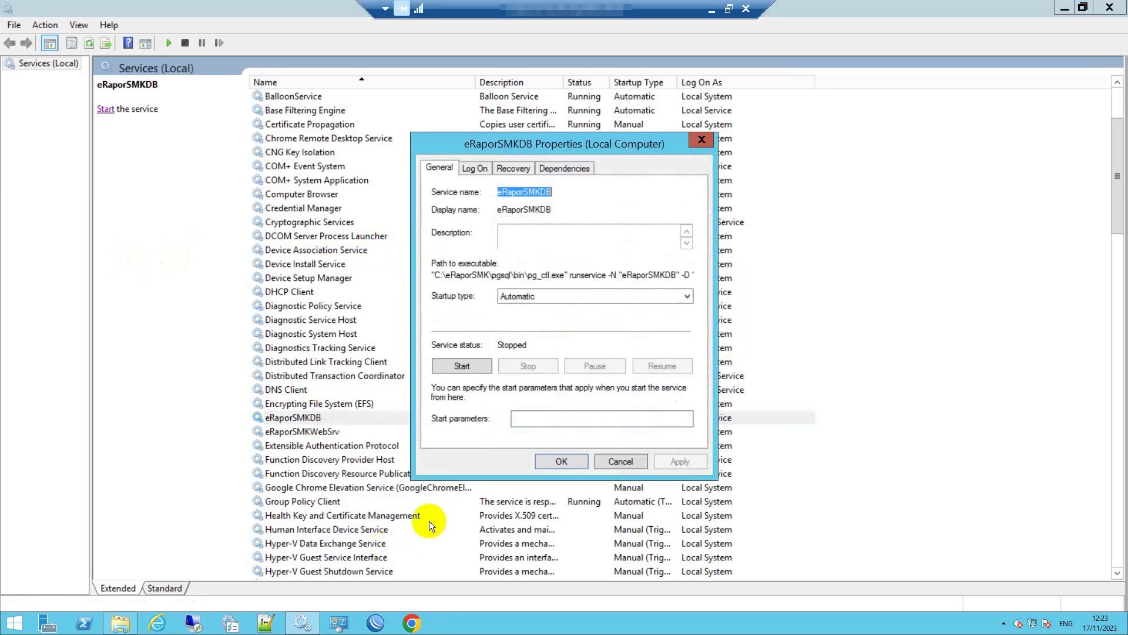
{"action": "left_click", "coordinate": [476, 169]}
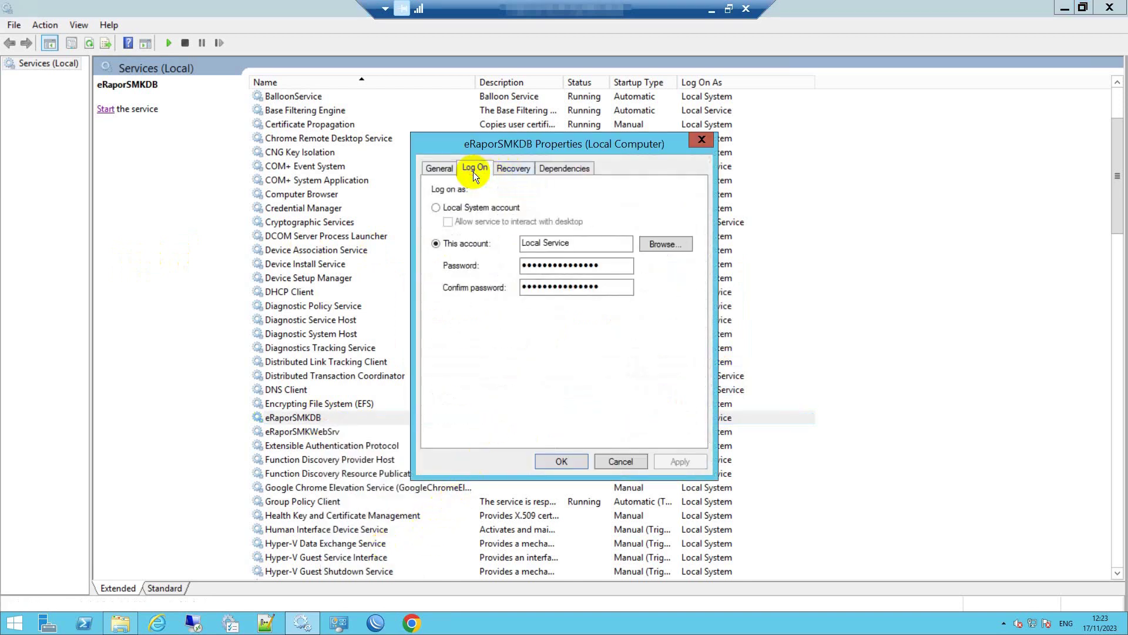
{"action": "left_click", "coordinate": [492, 245]}
{"action": "left_click", "coordinate": [658, 245]}
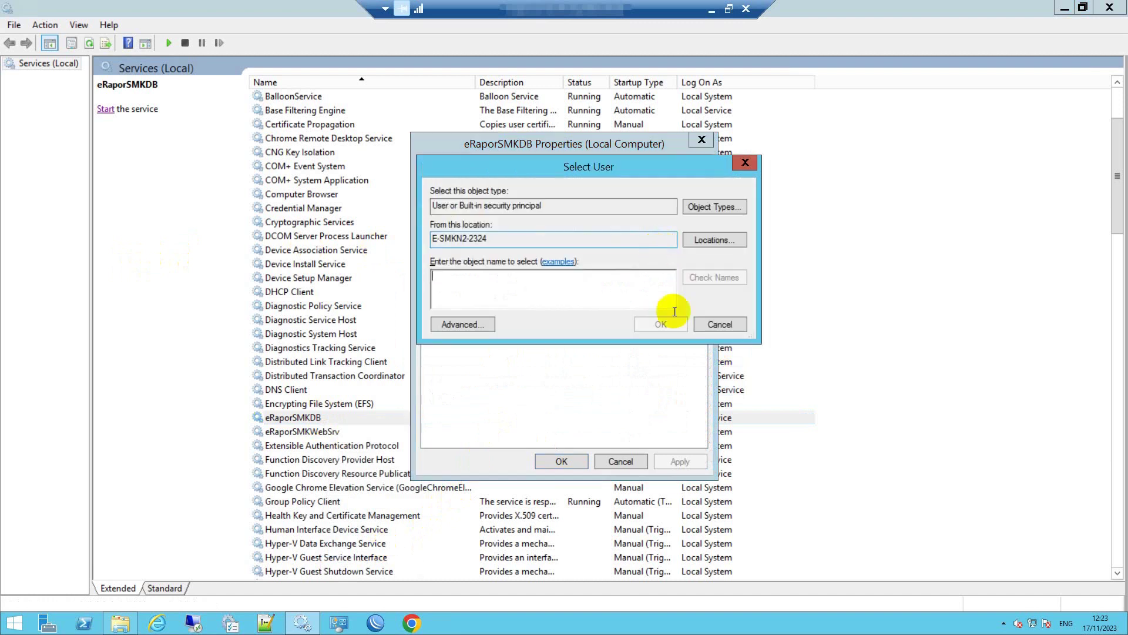
{"action": "left_click", "coordinate": [464, 325]}
{"action": "left_click", "coordinate": [761, 325]}
{"action": "left_click", "coordinate": [482, 514]}
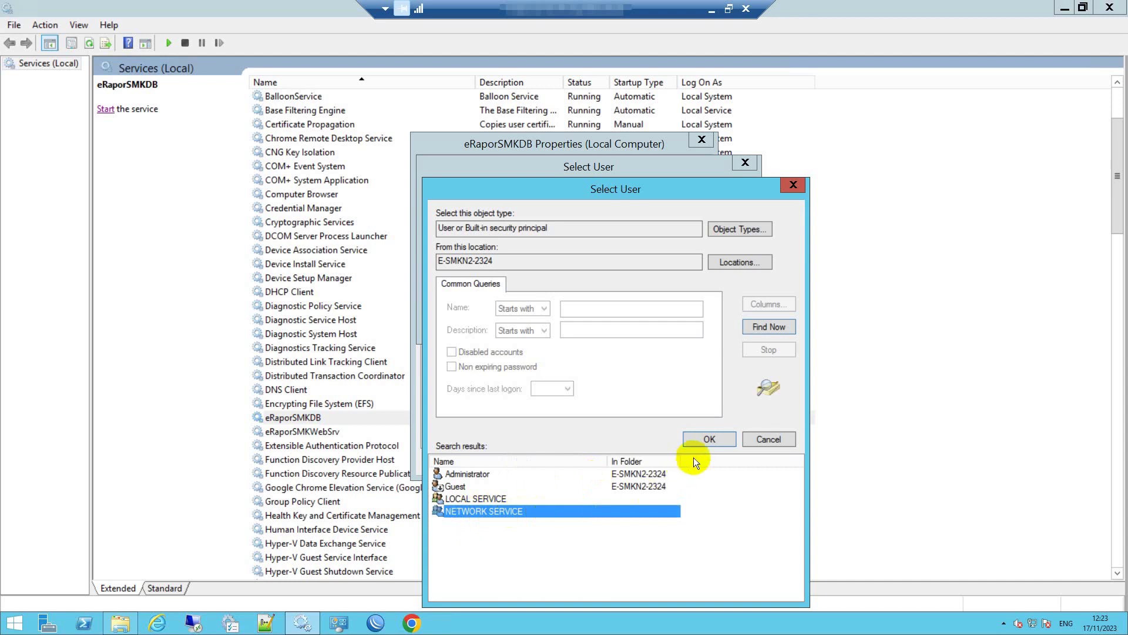
{"action": "left_click", "coordinate": [708, 437]}
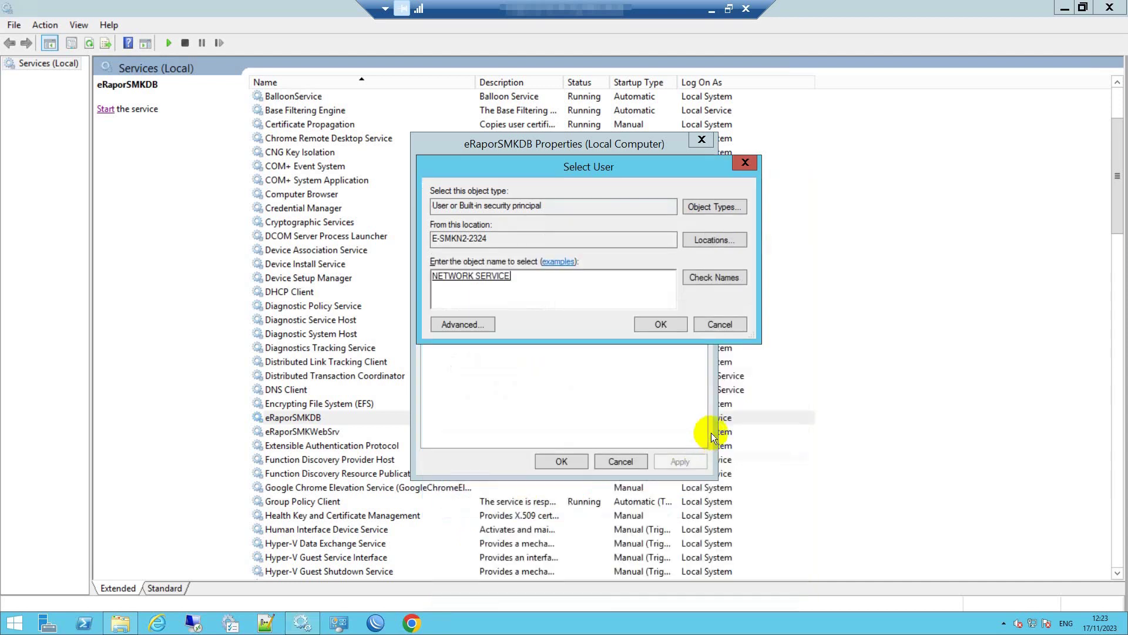
{"action": "left_click", "coordinate": [660, 324]}
Enter and confirm the account password for the Network Service log-on of eRaporSMKDB, and save the settings
{"action": "double_click", "coordinate": [622, 264]}
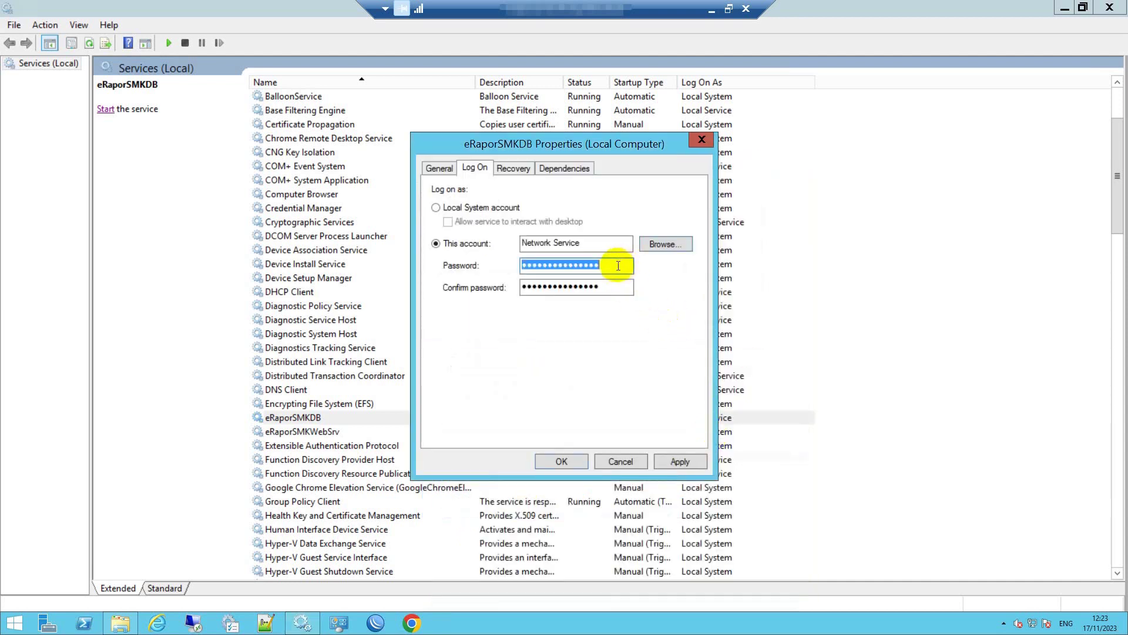
{"action": "type", "text": "••••••••••"}
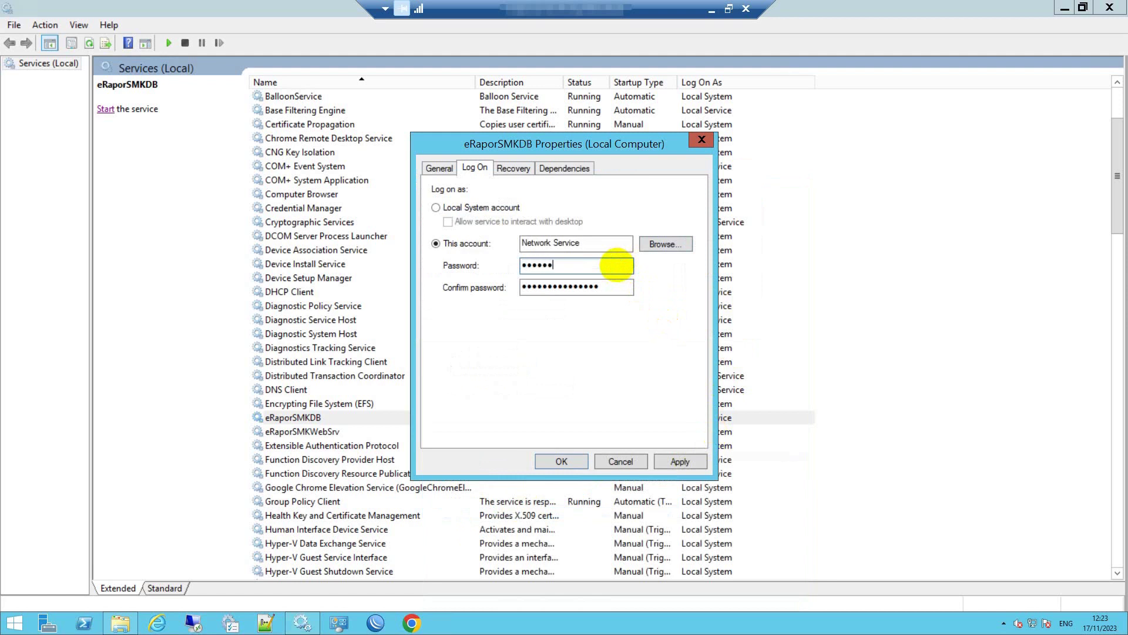
{"action": "key", "text": "Tab"}
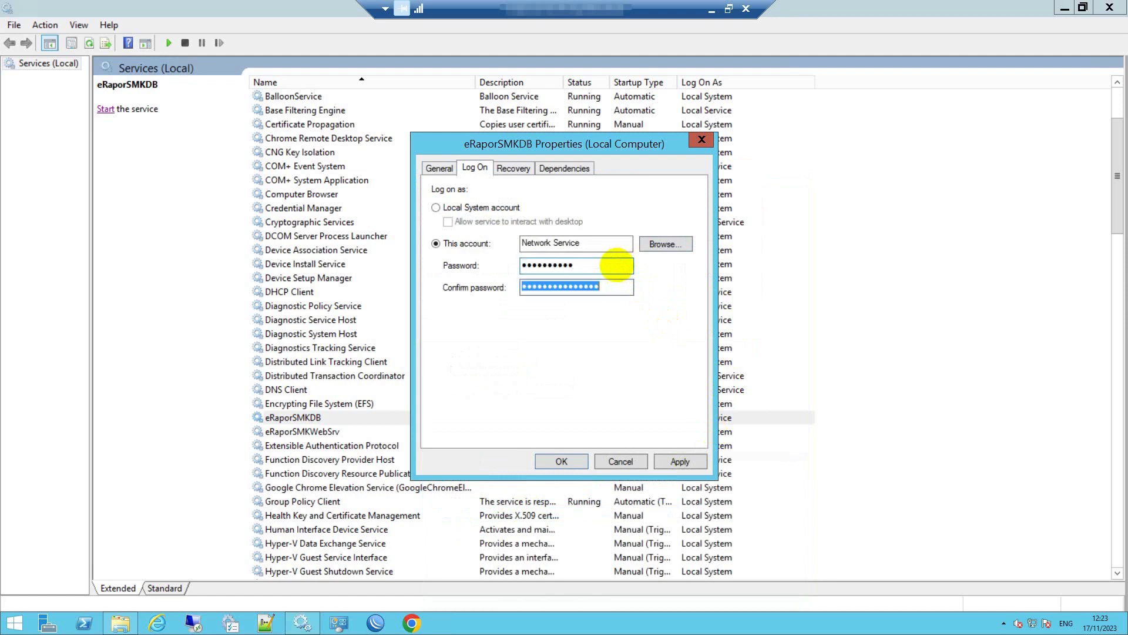
{"action": "type", "text": "••••••••••"}
{"action": "left_click", "coordinate": [690, 457]}
{"action": "left_click", "coordinate": [562, 462]}
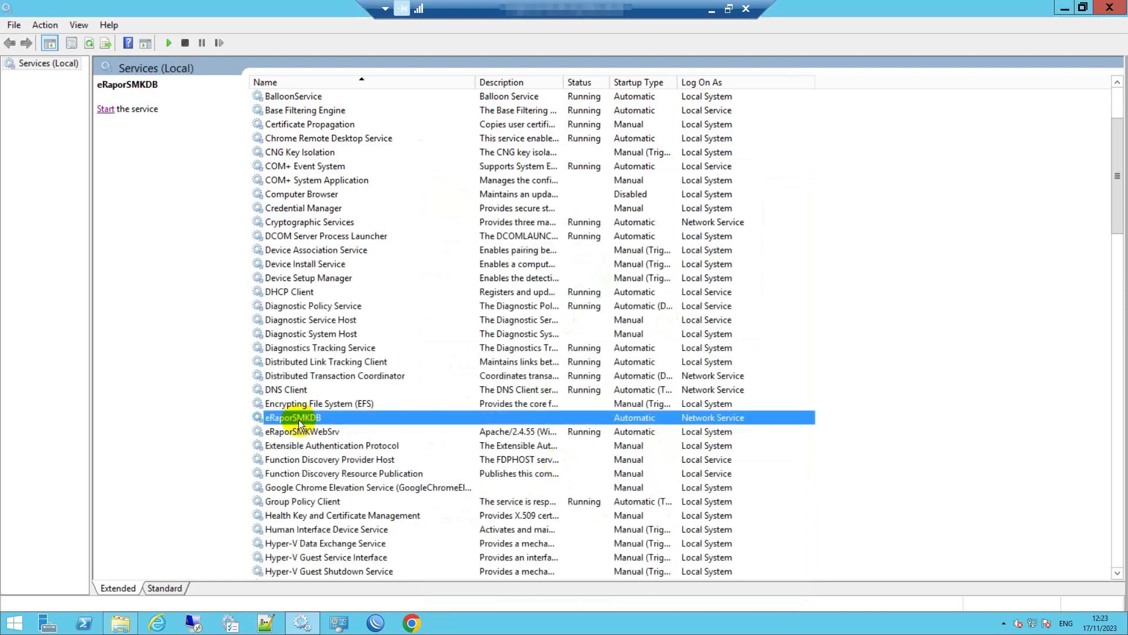
Try to start the eRaporSMKDB service under the Network Service account
{"action": "left_click", "coordinate": [106, 109]}
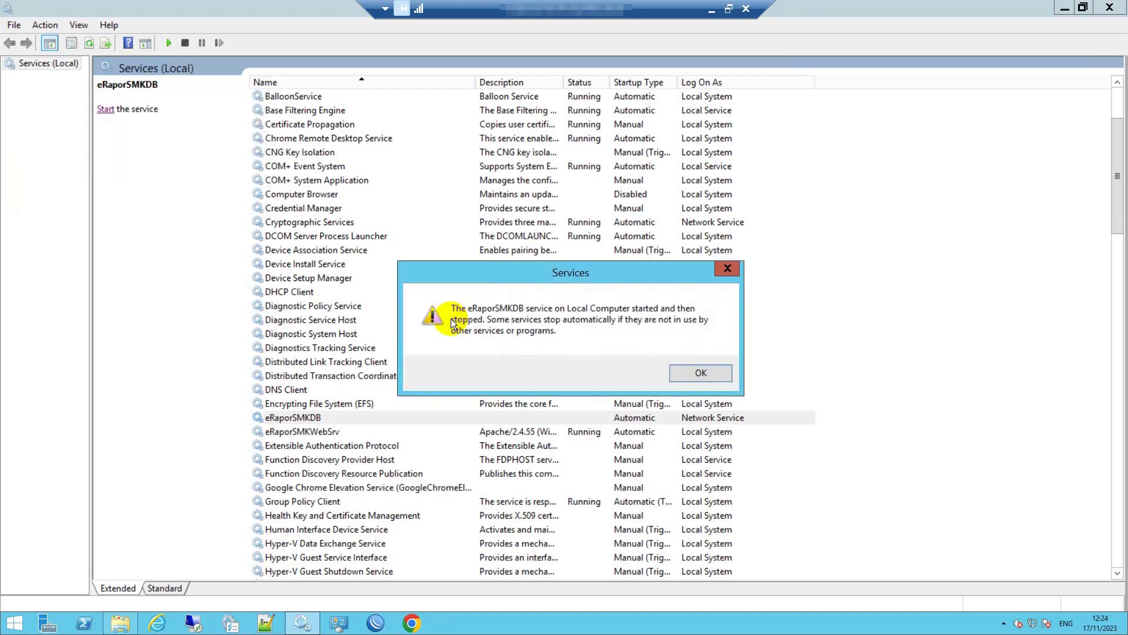
{"action": "left_click", "coordinate": [682, 371]}
Set the eRaporSMKDB service to log on with the Local System account and apply the change
{"action": "left_click", "coordinate": [320, 417]}
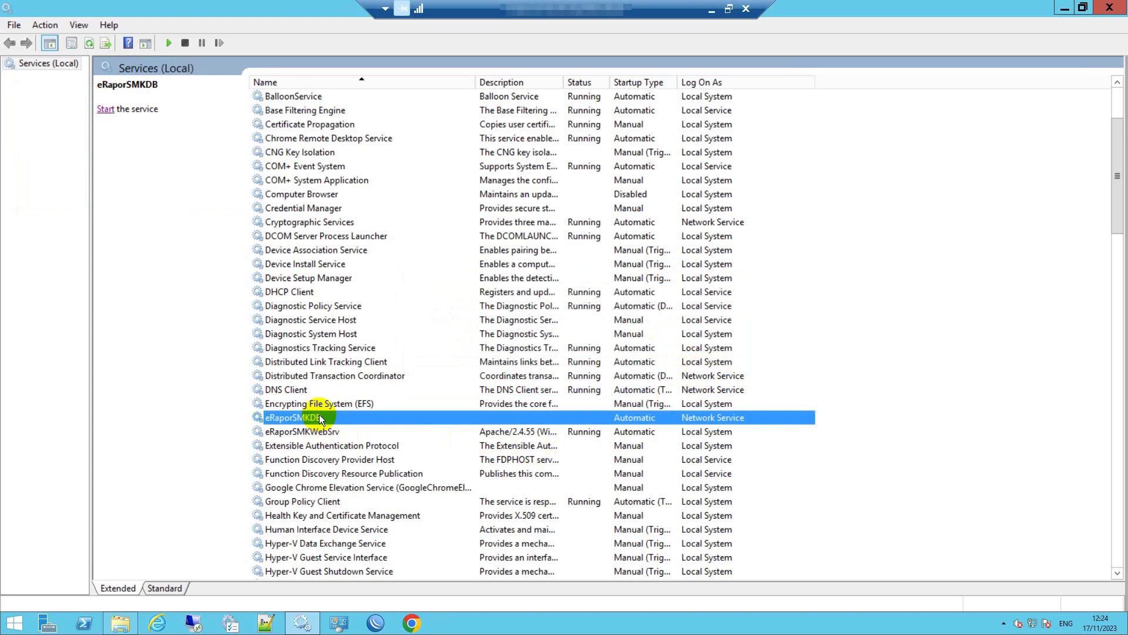
{"action": "right_click", "coordinate": [320, 418]}
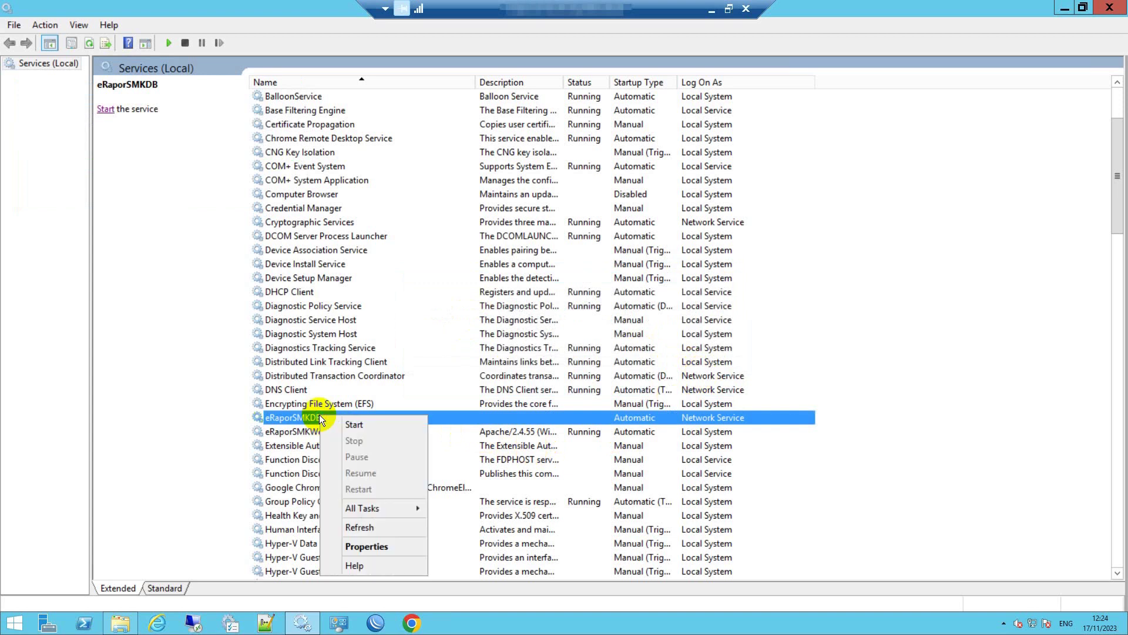
{"action": "left_click", "coordinate": [371, 545]}
{"action": "left_click", "coordinate": [475, 170]}
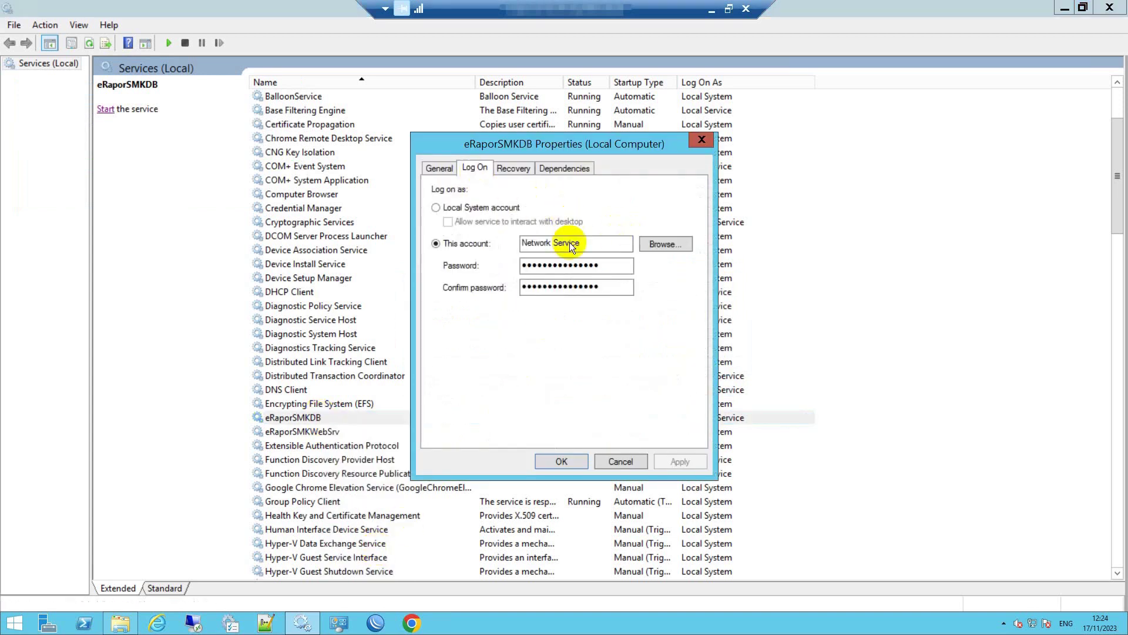
{"action": "left_click", "coordinate": [434, 207]}
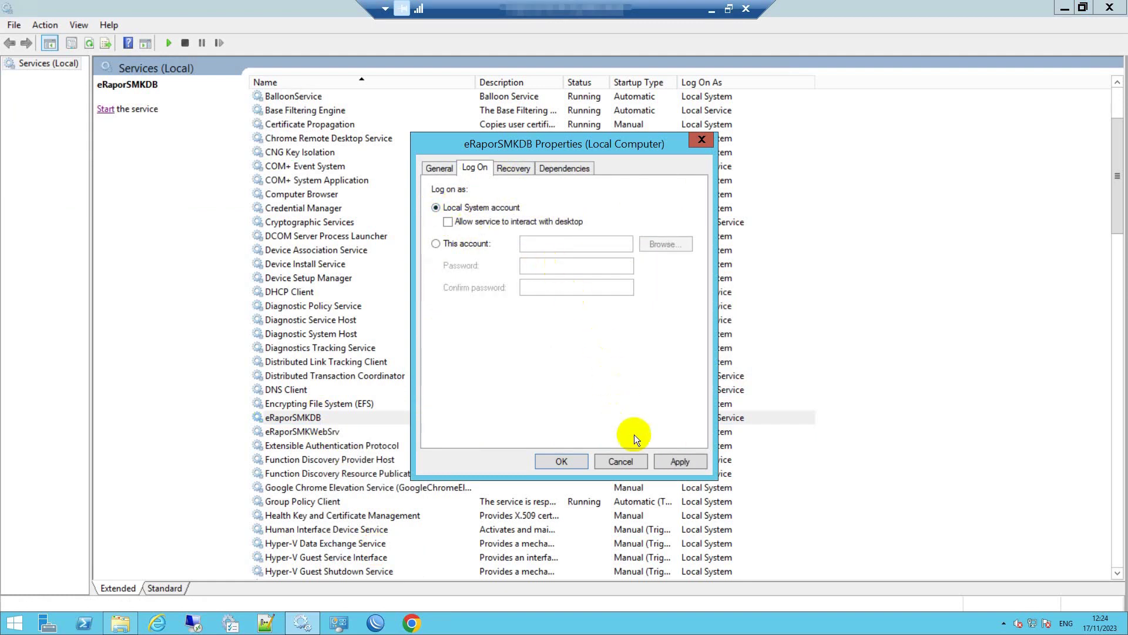
{"action": "left_click", "coordinate": [675, 460]}
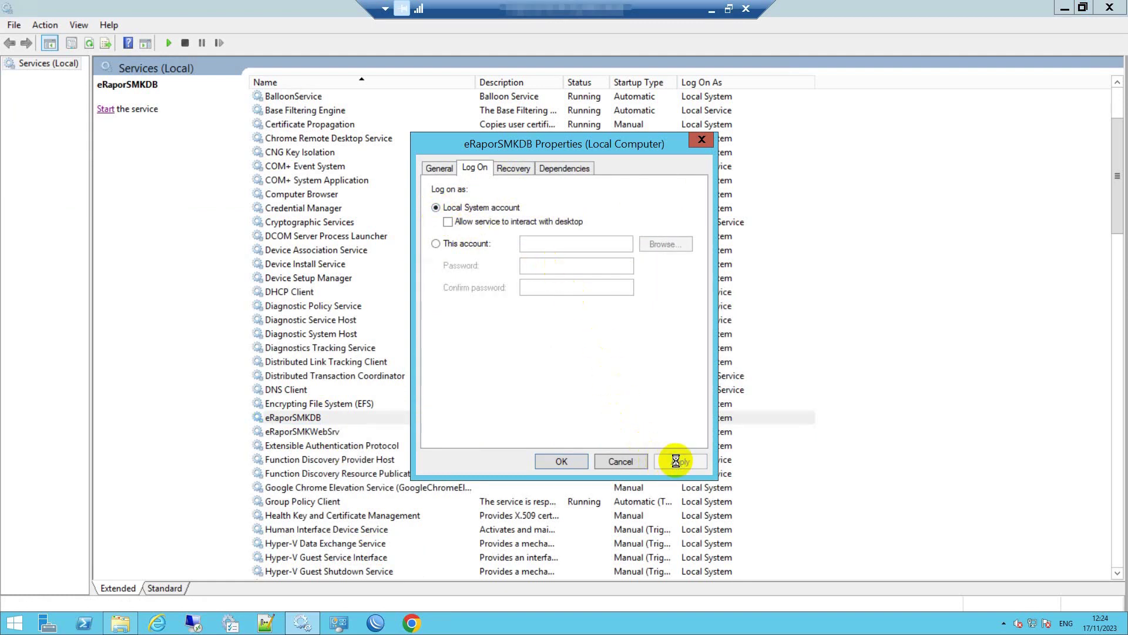
Close the eRaporSMKDB properties and try to start the service under the Local System account
{"action": "left_click", "coordinate": [565, 462]}
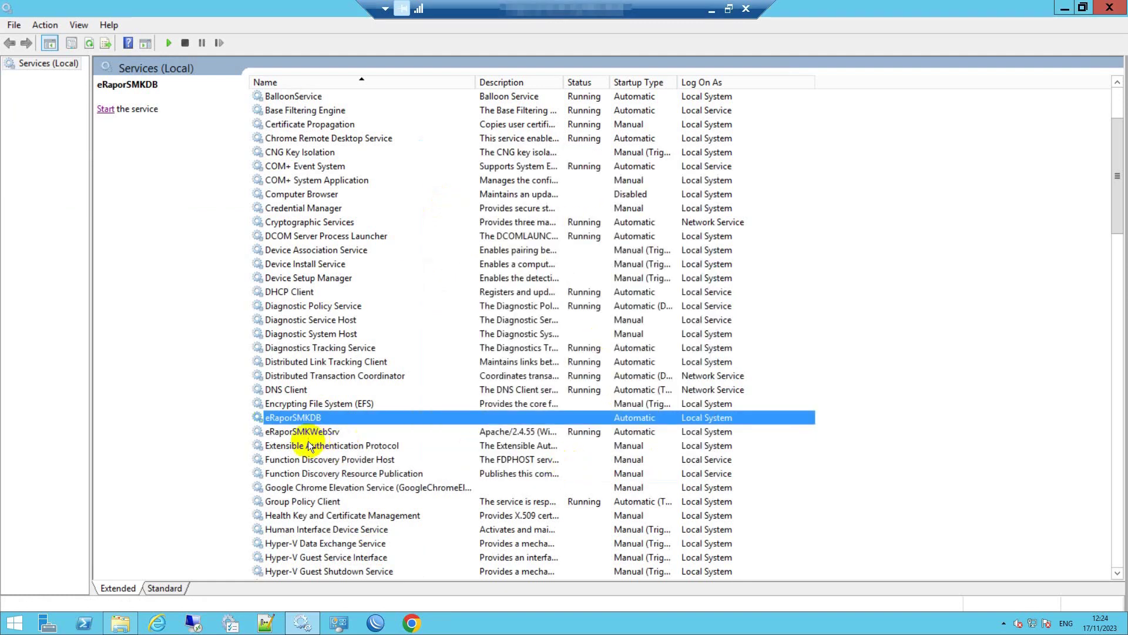
{"action": "left_click", "coordinate": [107, 109]}
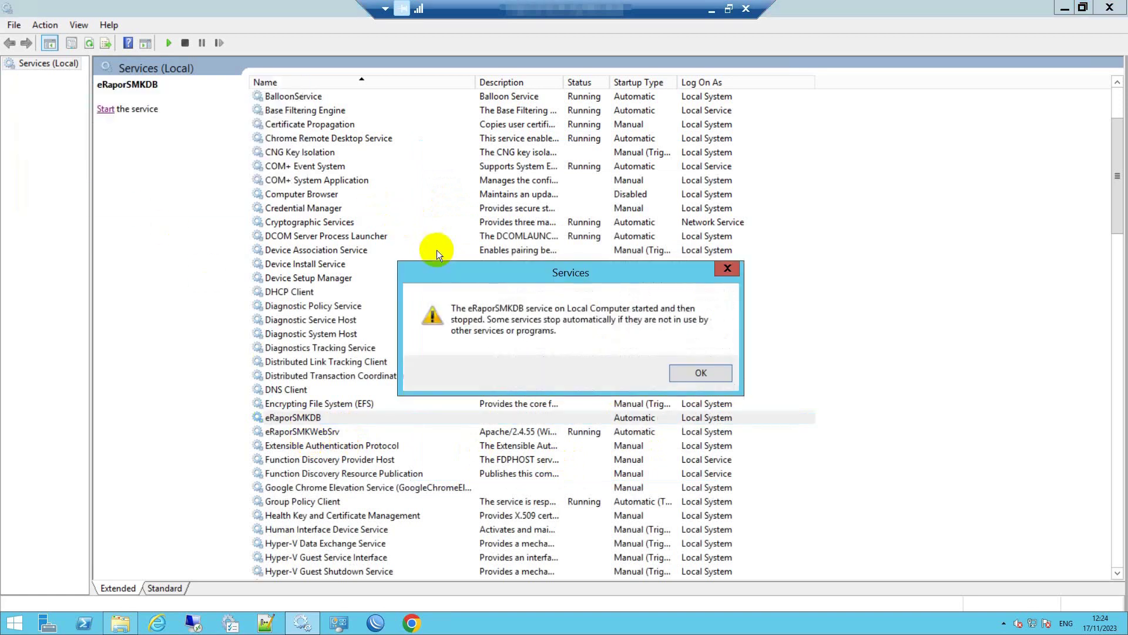
{"action": "left_click", "coordinate": [702, 374]}
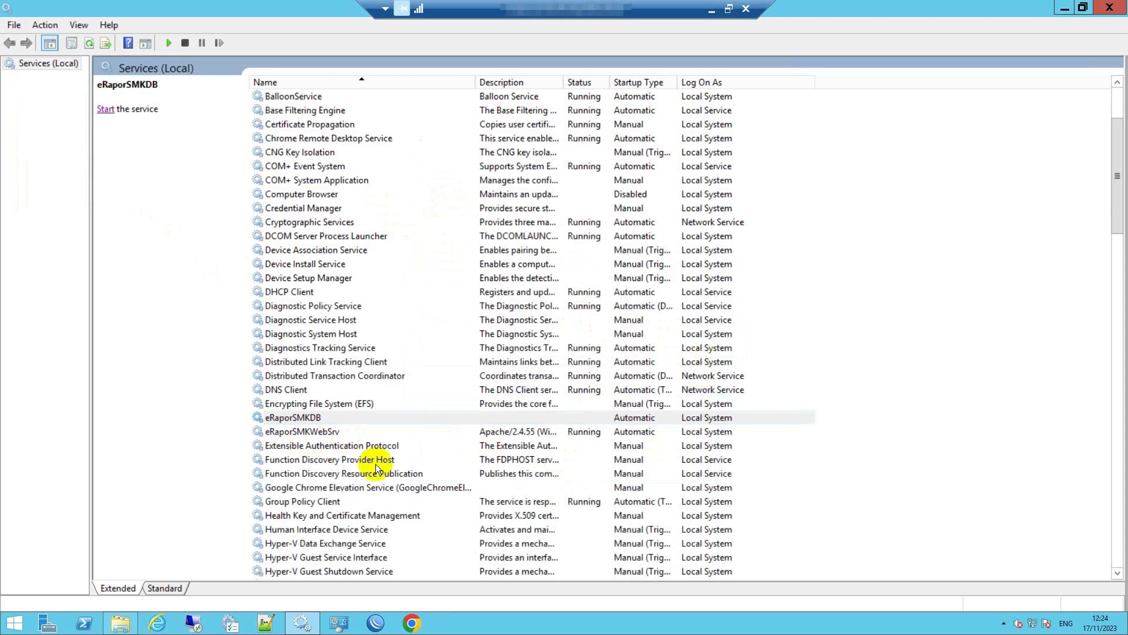
Stop the eRaporSMKWebSrv service and try to start eRaporSMKDB again
{"action": "left_click", "coordinate": [299, 433]}
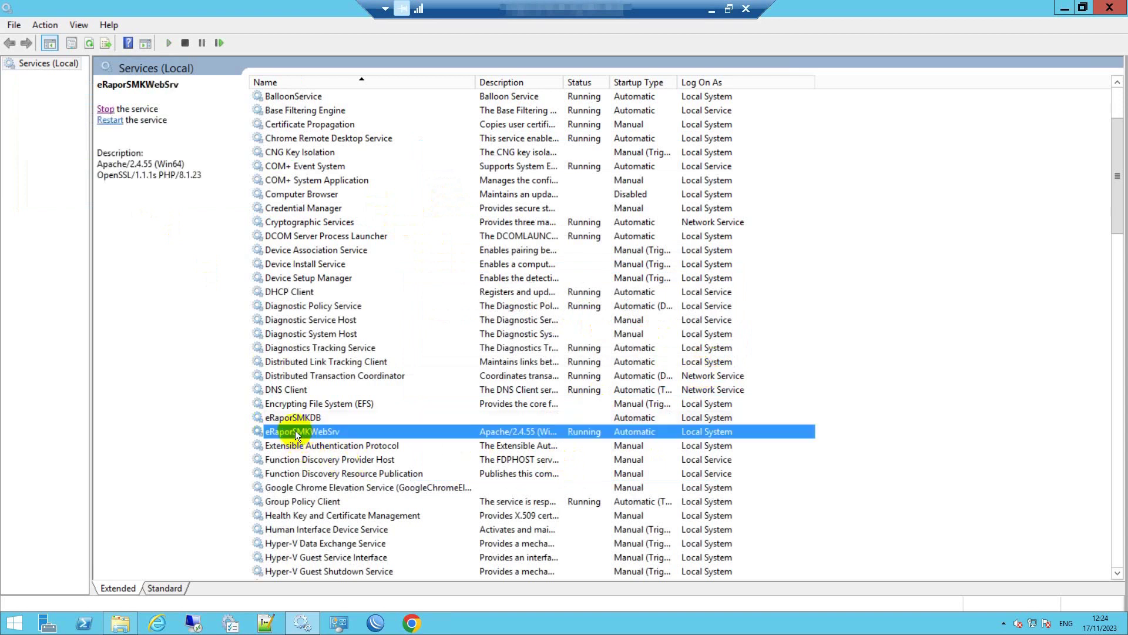
{"action": "left_click", "coordinate": [103, 111]}
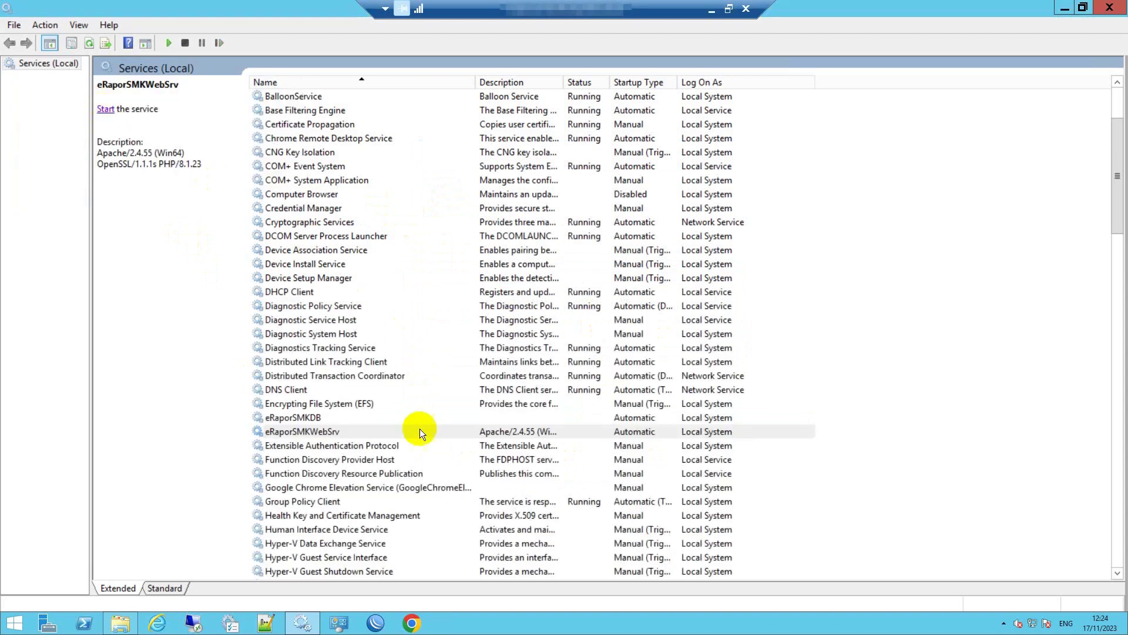
{"action": "left_click", "coordinate": [294, 418]}
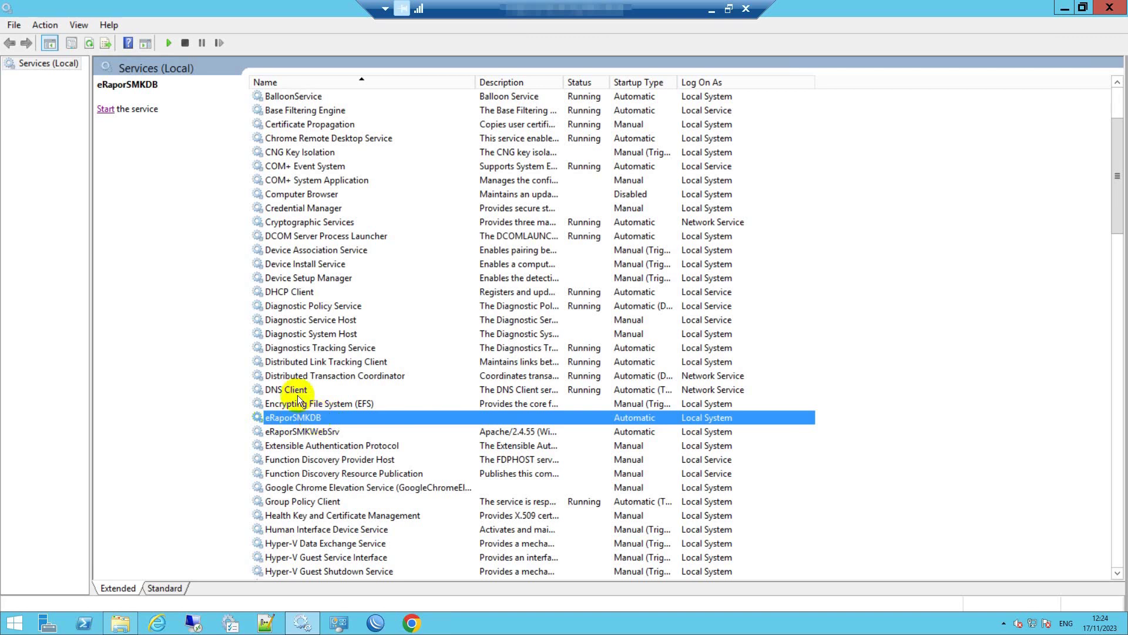
{"action": "left_click", "coordinate": [106, 109]}
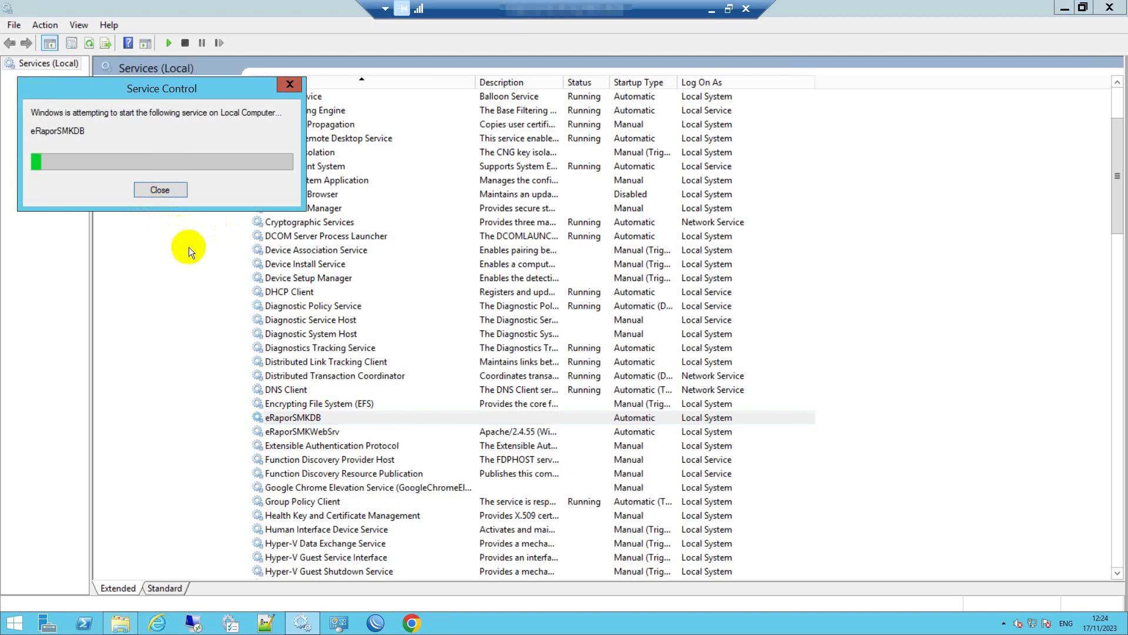
{"action": "left_click", "coordinate": [681, 373]}
{"action": "left_click", "coordinate": [284, 419]}
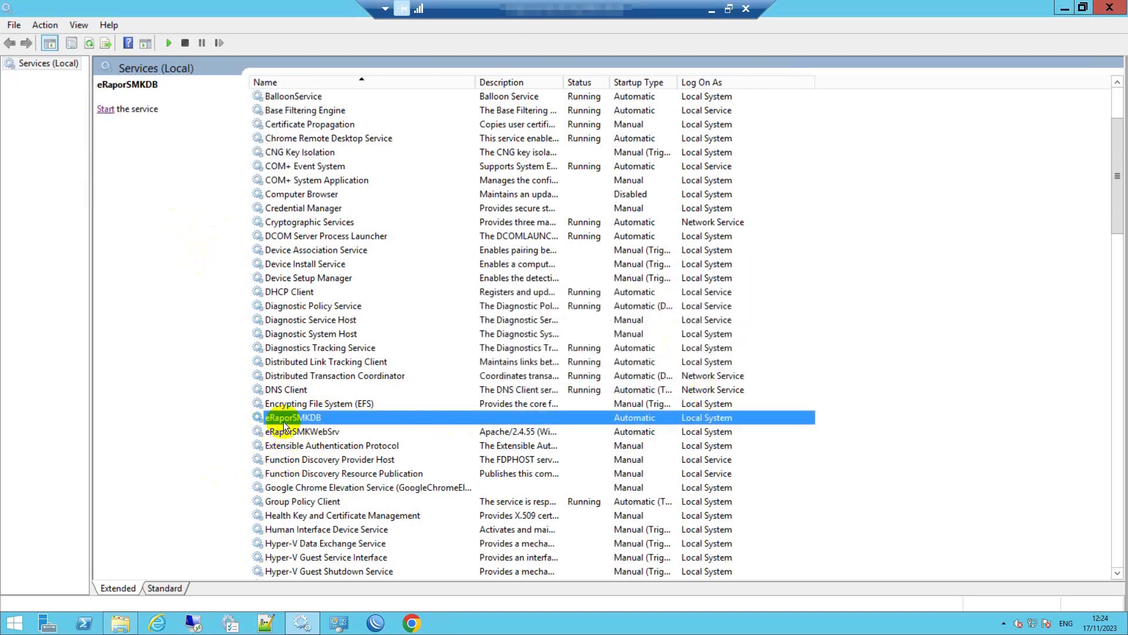
Allow the eRaporSMKDB service to interact with the desktop under its Local System log-on, and save the settings
{"action": "left_click", "coordinate": [332, 429]}
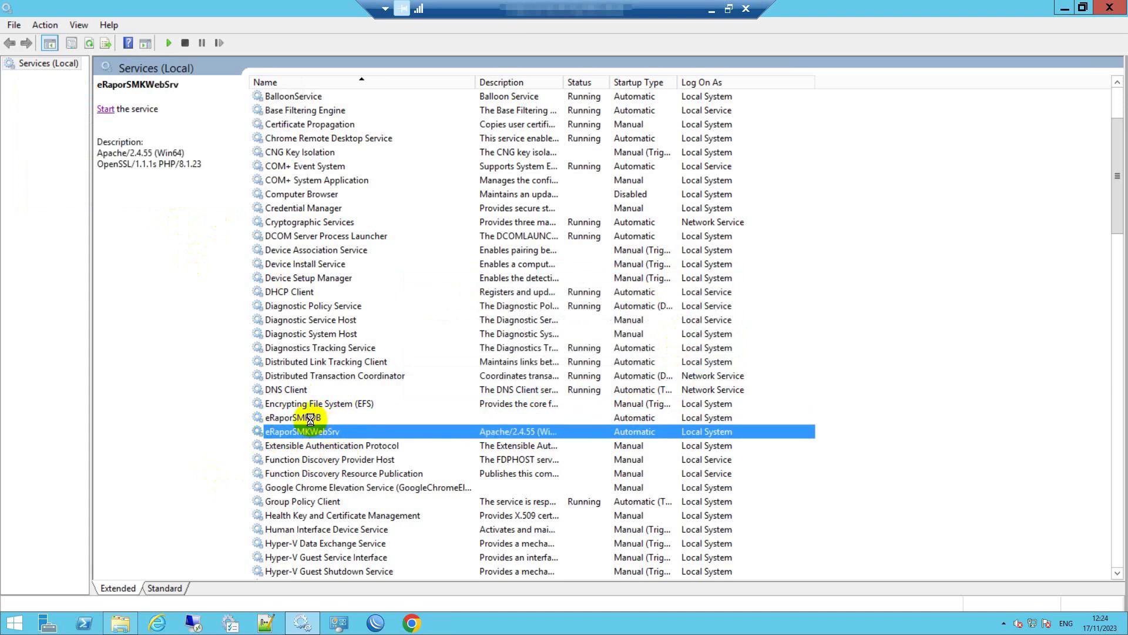
{"action": "left_click", "coordinate": [310, 419]}
{"action": "right_click", "coordinate": [311, 416]}
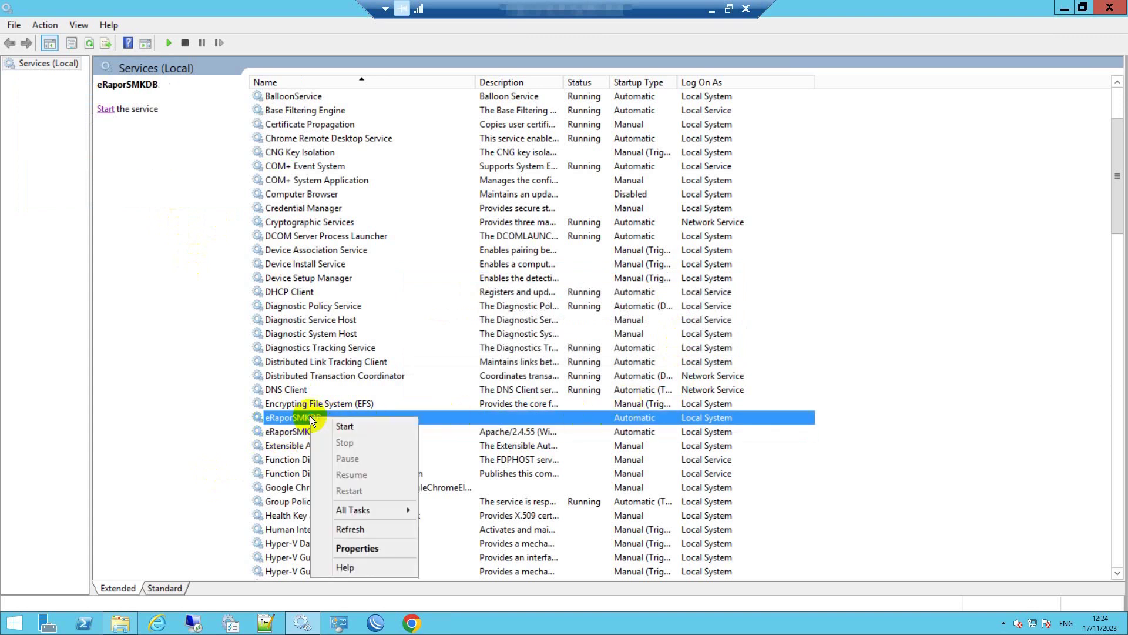
{"action": "left_click", "coordinate": [374, 548]}
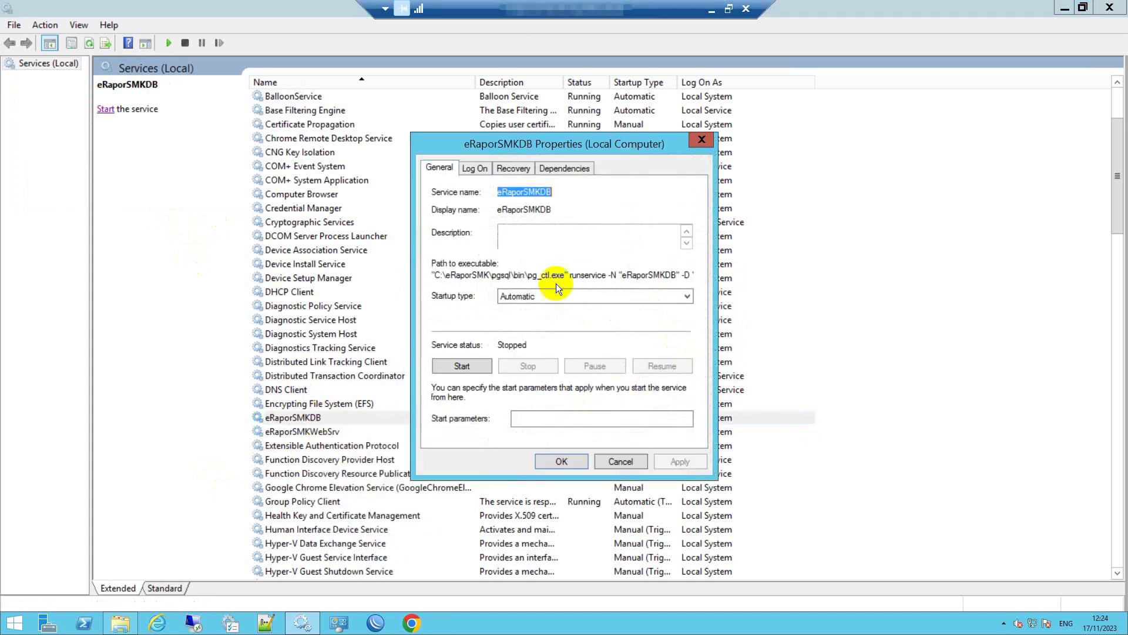
{"action": "left_click", "coordinate": [480, 170]}
{"action": "left_click", "coordinate": [450, 221]}
{"action": "left_click", "coordinate": [669, 462]}
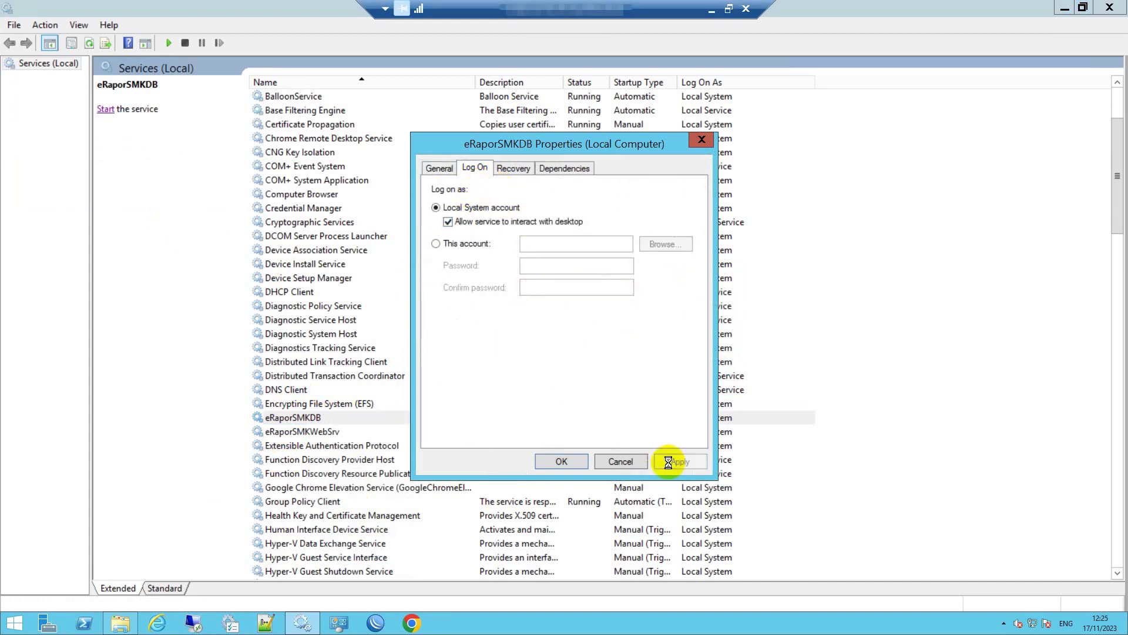
{"action": "left_click", "coordinate": [562, 464]}
Try to start the eRaporSMKDB service with desktop interaction allowed
{"action": "left_click", "coordinate": [472, 422]}
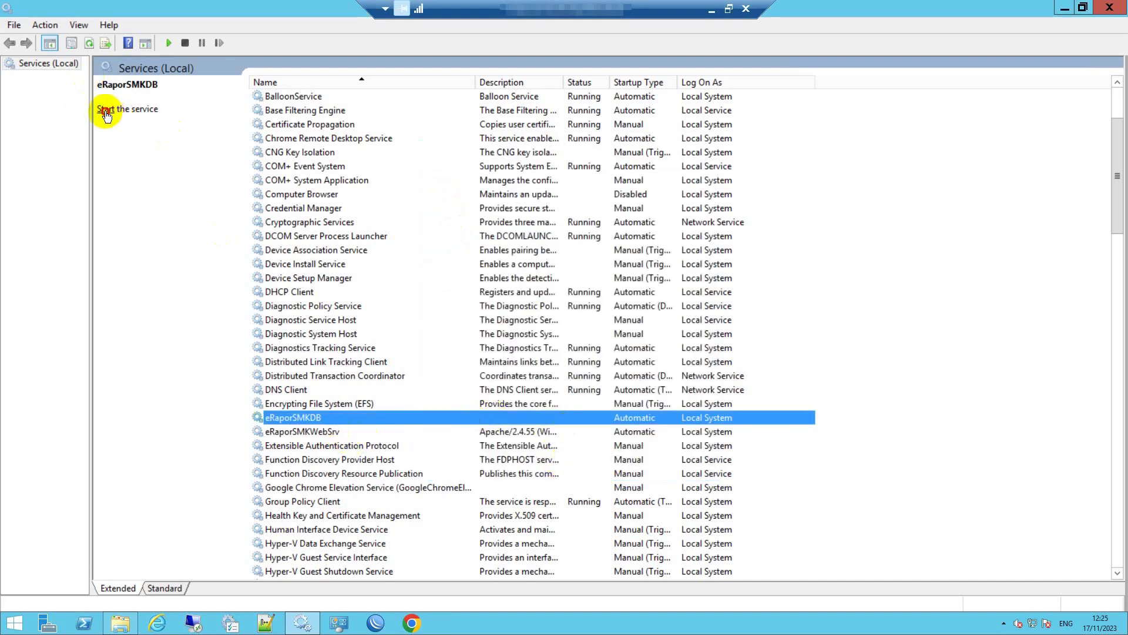
{"action": "left_click", "coordinate": [106, 110]}
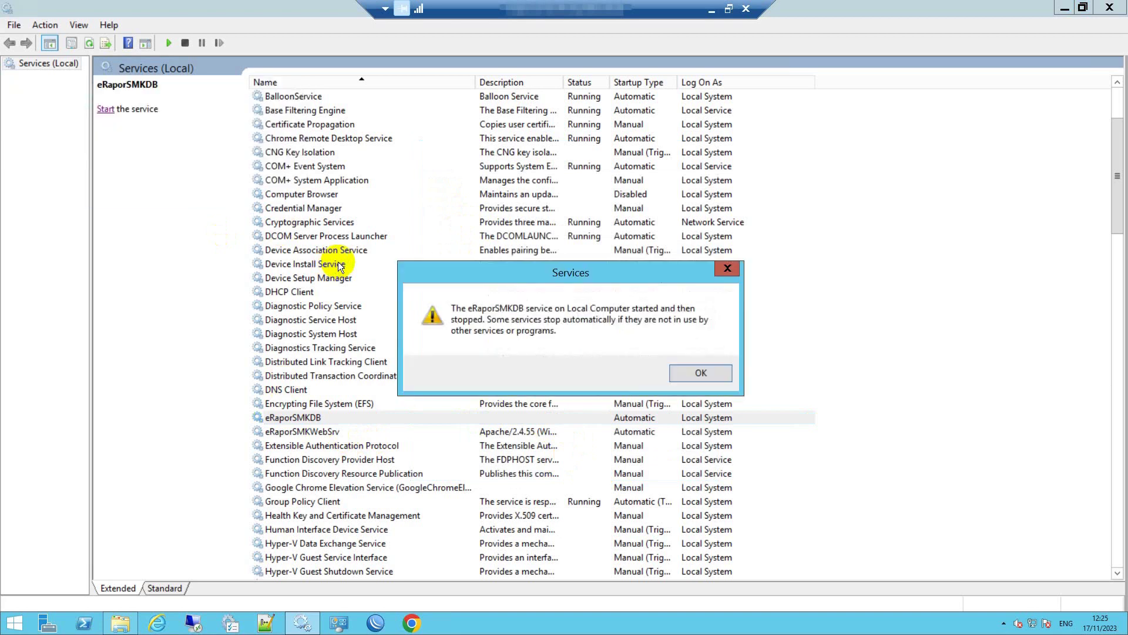
{"action": "left_click", "coordinate": [705, 372]}
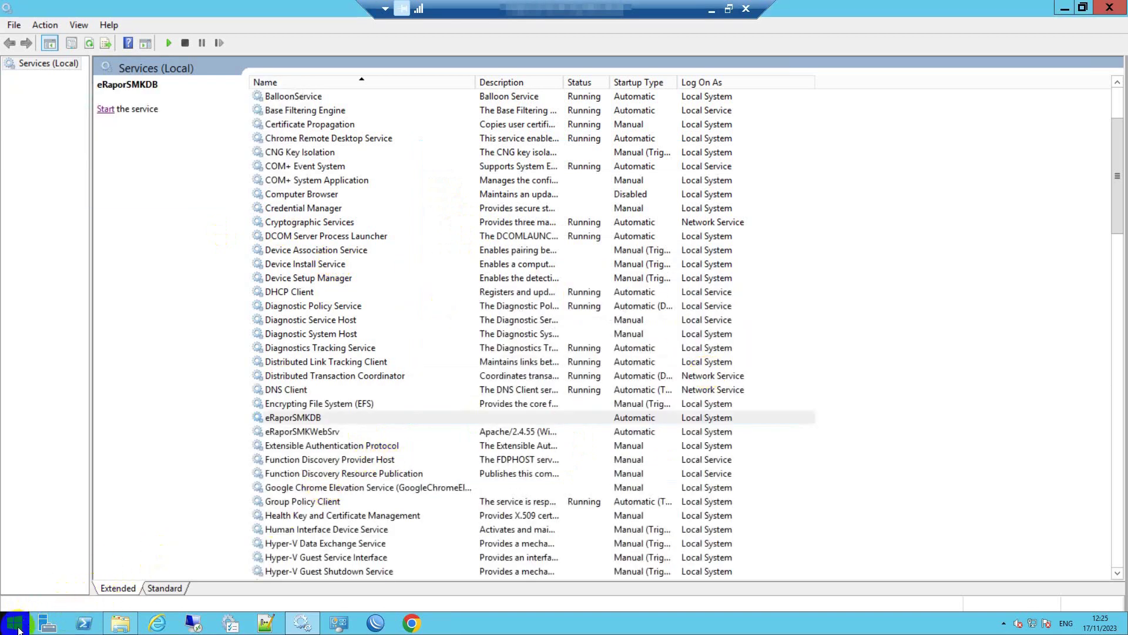
Restart the remote server using the Update and restart power option
{"action": "left_click", "coordinate": [15, 623]}
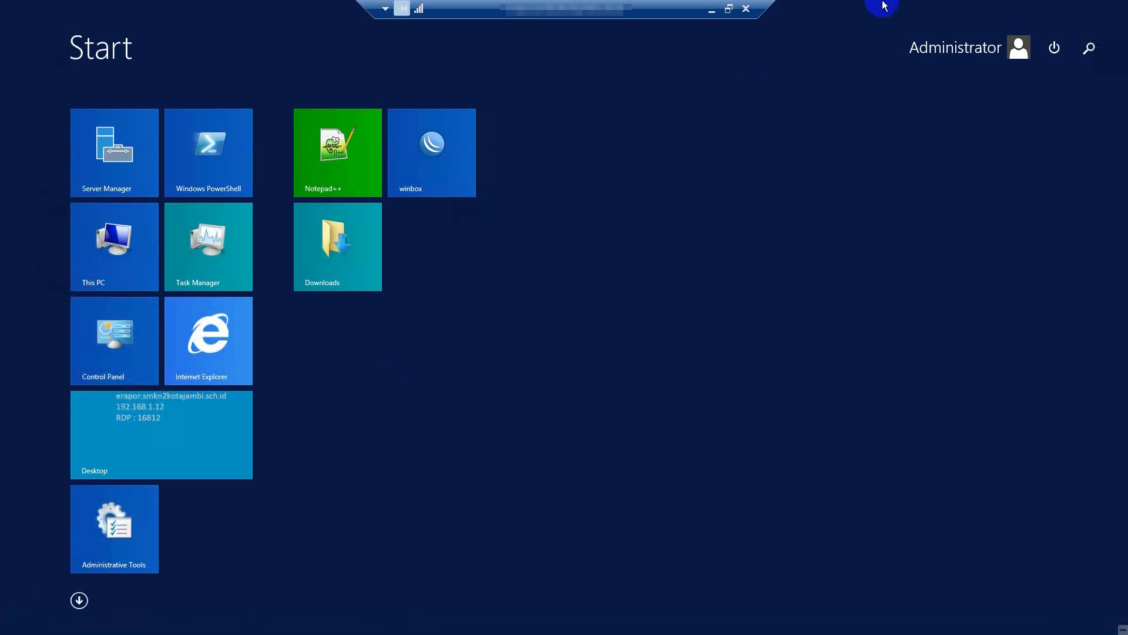
{"action": "left_click", "coordinate": [1054, 50]}
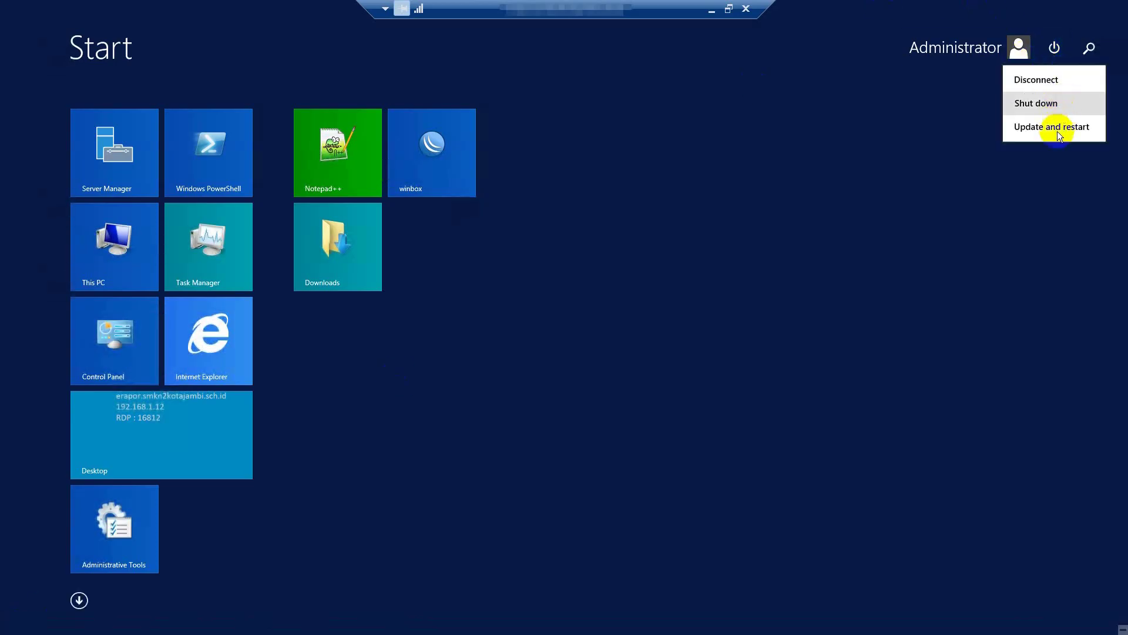
{"action": "left_click", "coordinate": [1056, 128]}
{"action": "left_click", "coordinate": [1097, 147]}
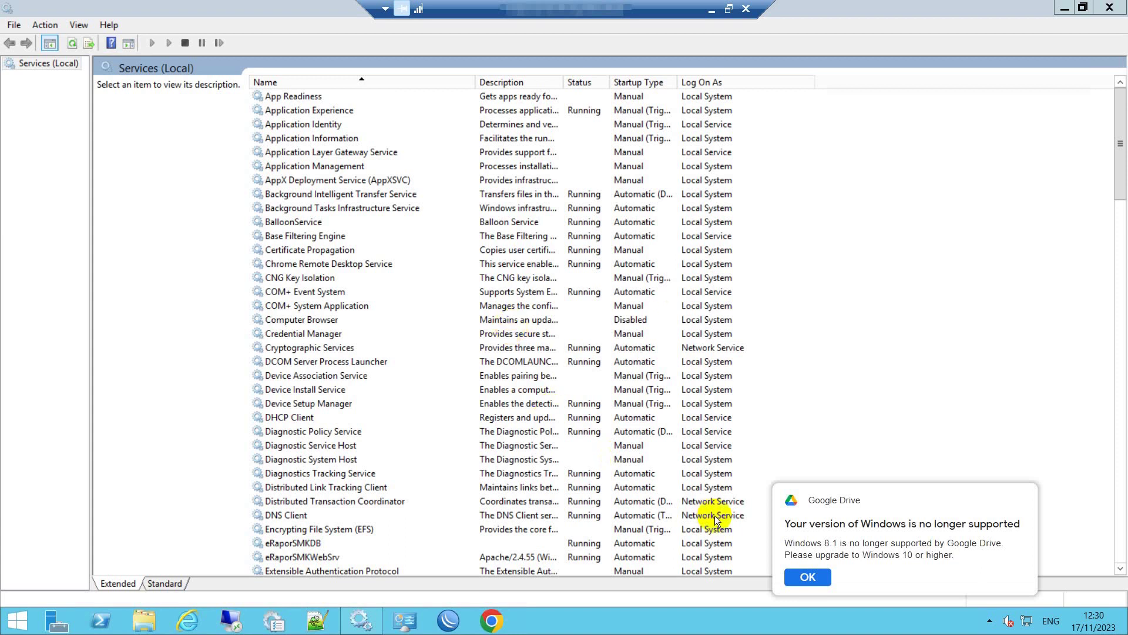
Dismiss the Google Drive notification and check the status of the eRaporSMKDB service in the services list
{"action": "left_click", "coordinate": [1016, 501]}
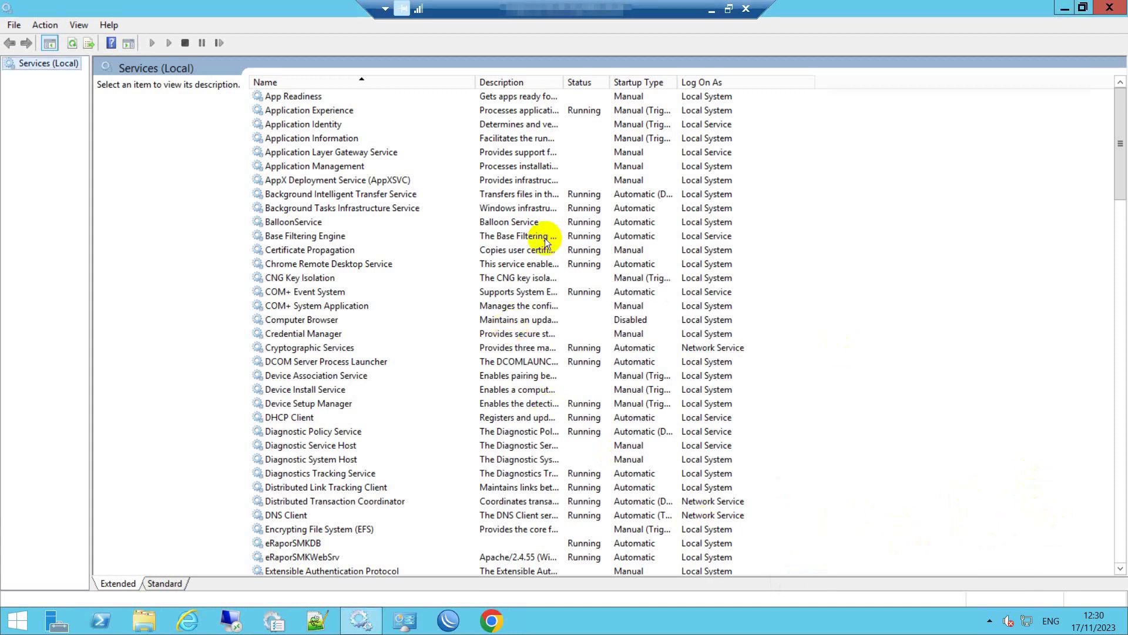
{"action": "left_click", "coordinate": [315, 360]}
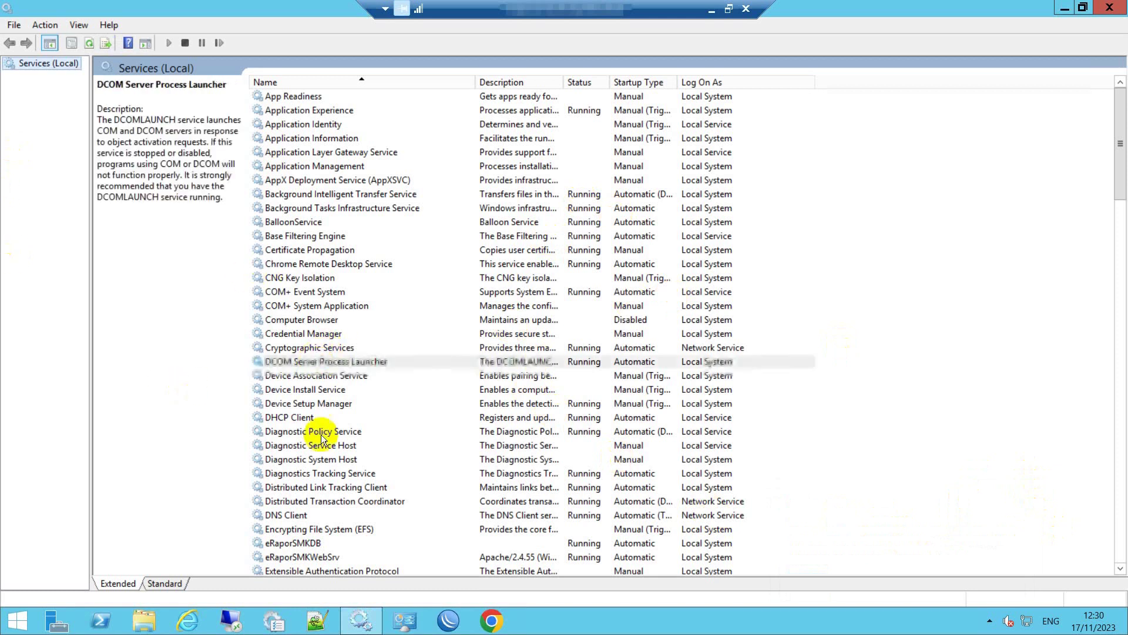
{"action": "key", "text": "e"}
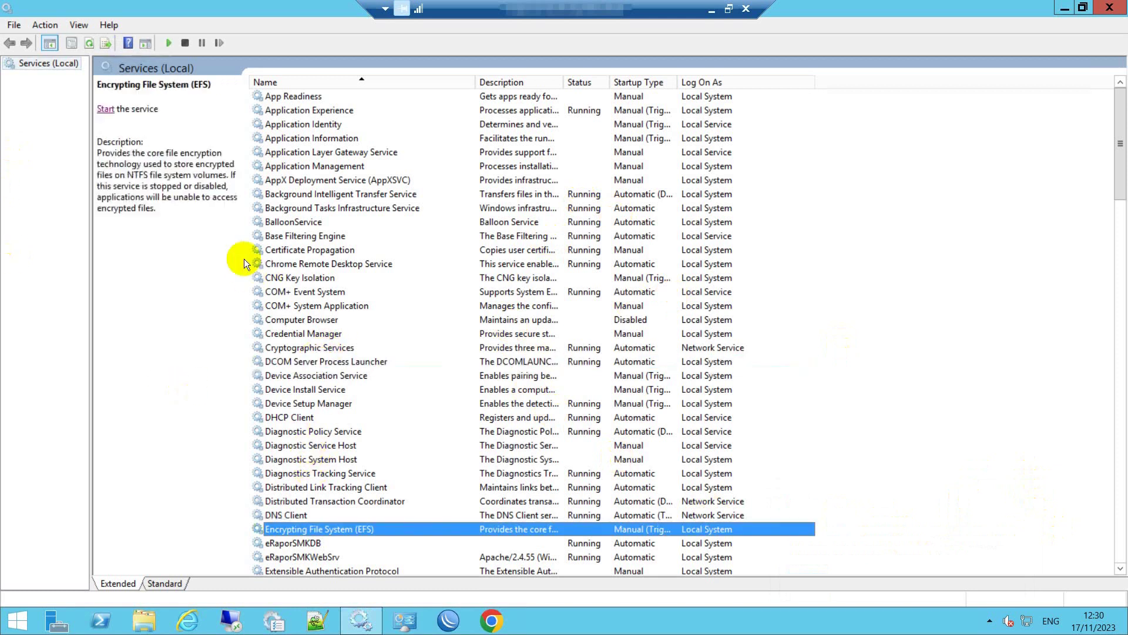
{"action": "left_click", "coordinate": [354, 543]}
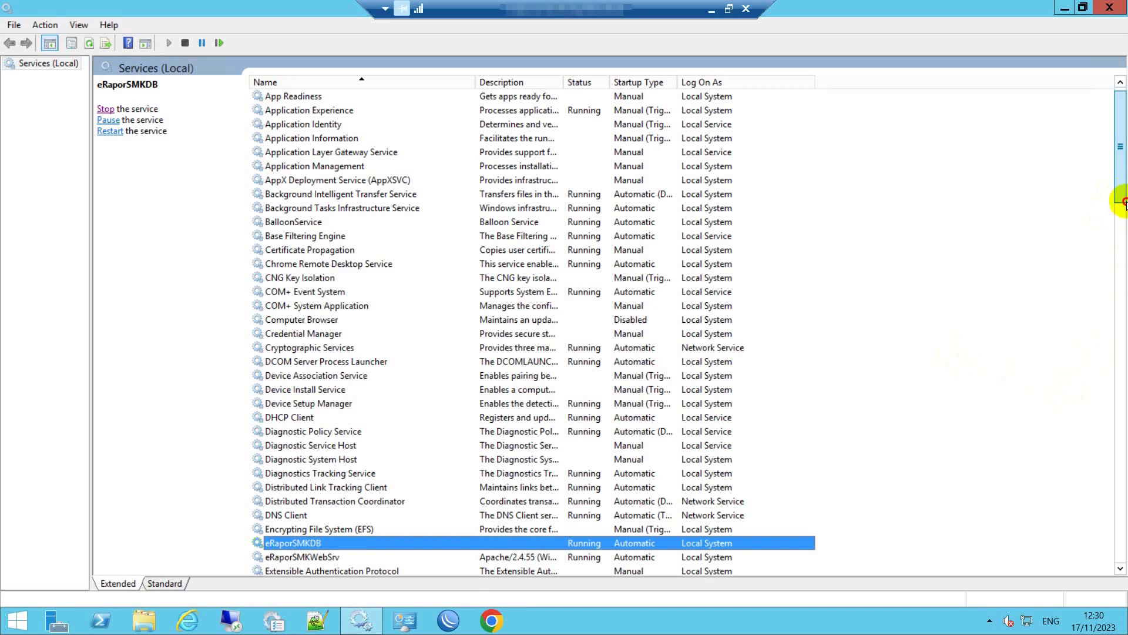
{"action": "scroll", "coordinate": [856, 297], "scroll_direction": "down", "scroll_amount": 1}
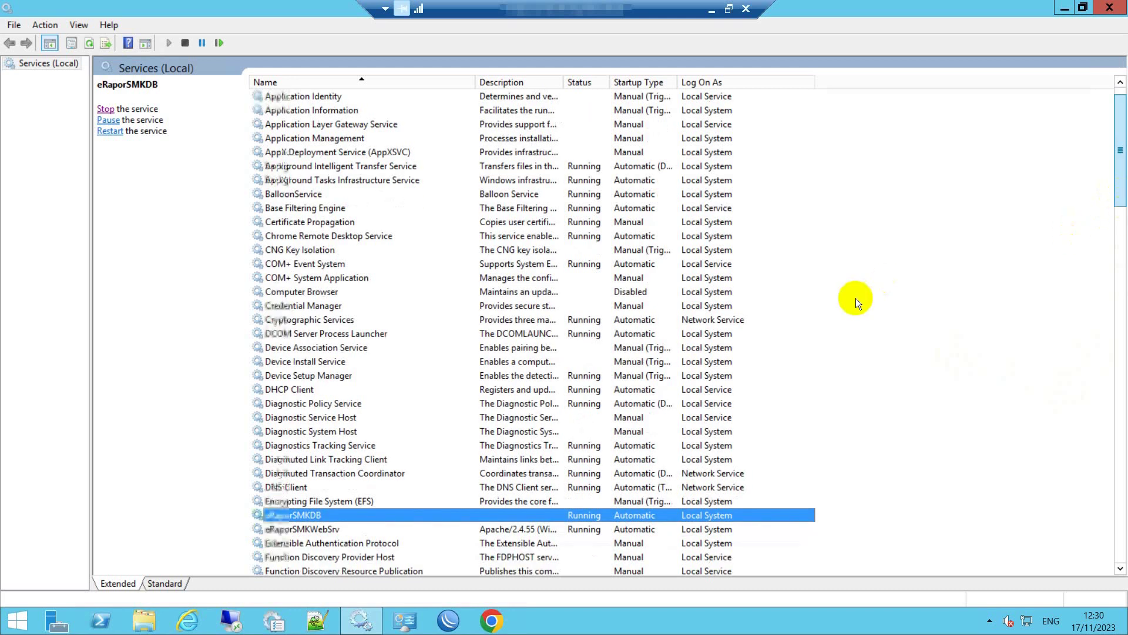
{"action": "scroll", "coordinate": [382, 513], "scroll_direction": "down", "scroll_amount": 3}
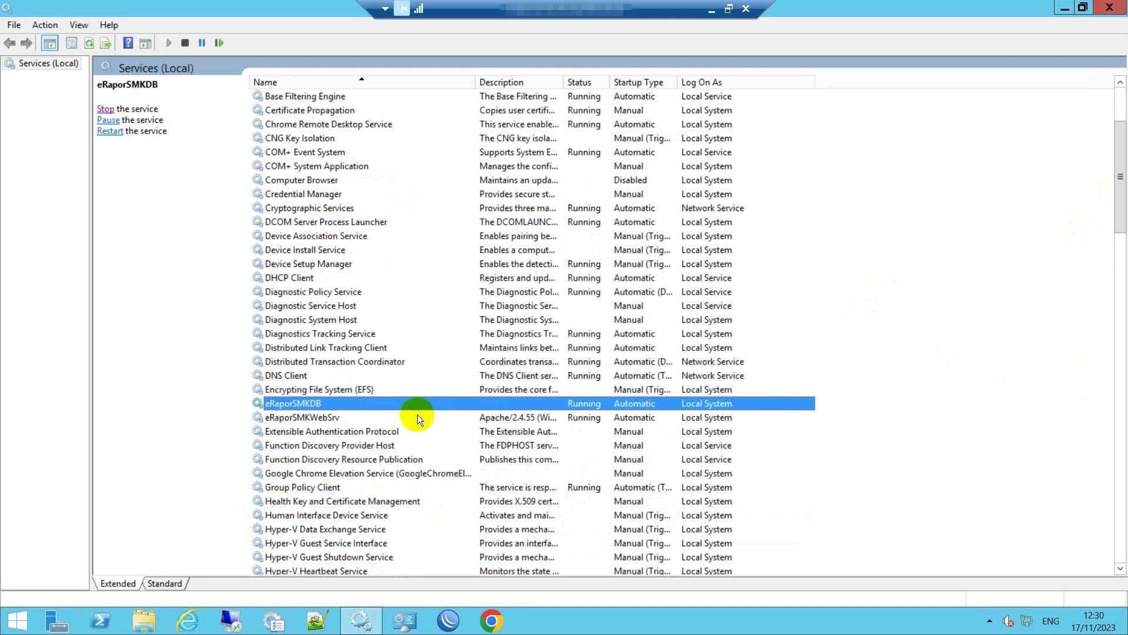
Review the log-on settings of the eRaporSMKDB service, close its properties unchanged, and compare it with the eRaporSMKWebSrv entry
{"action": "right_click", "coordinate": [338, 405]}
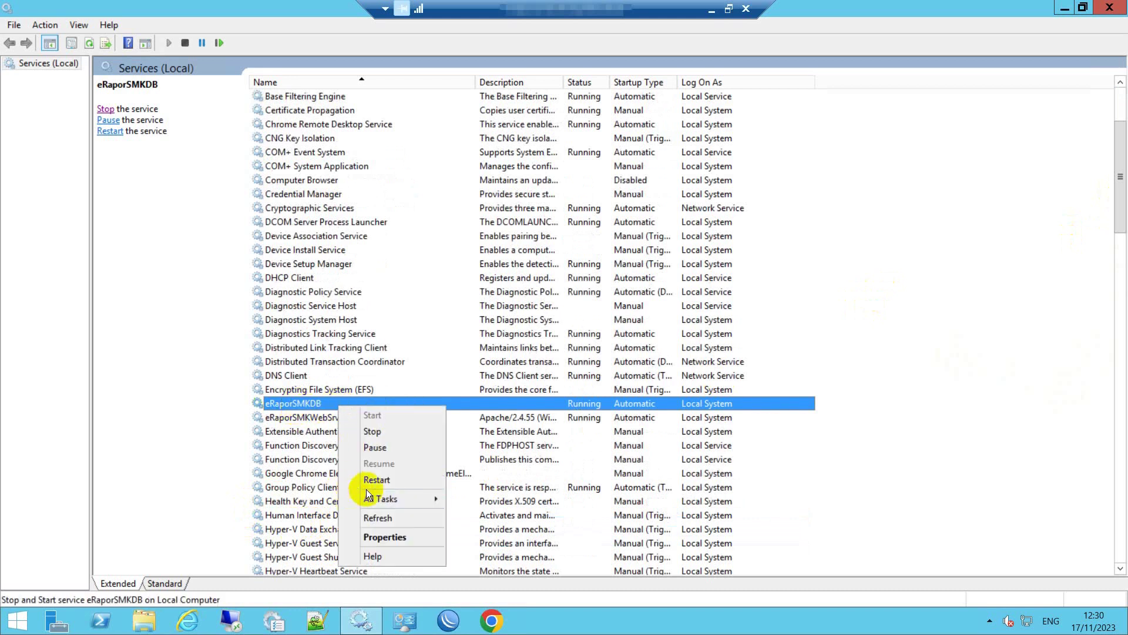
{"action": "left_click", "coordinate": [390, 536]}
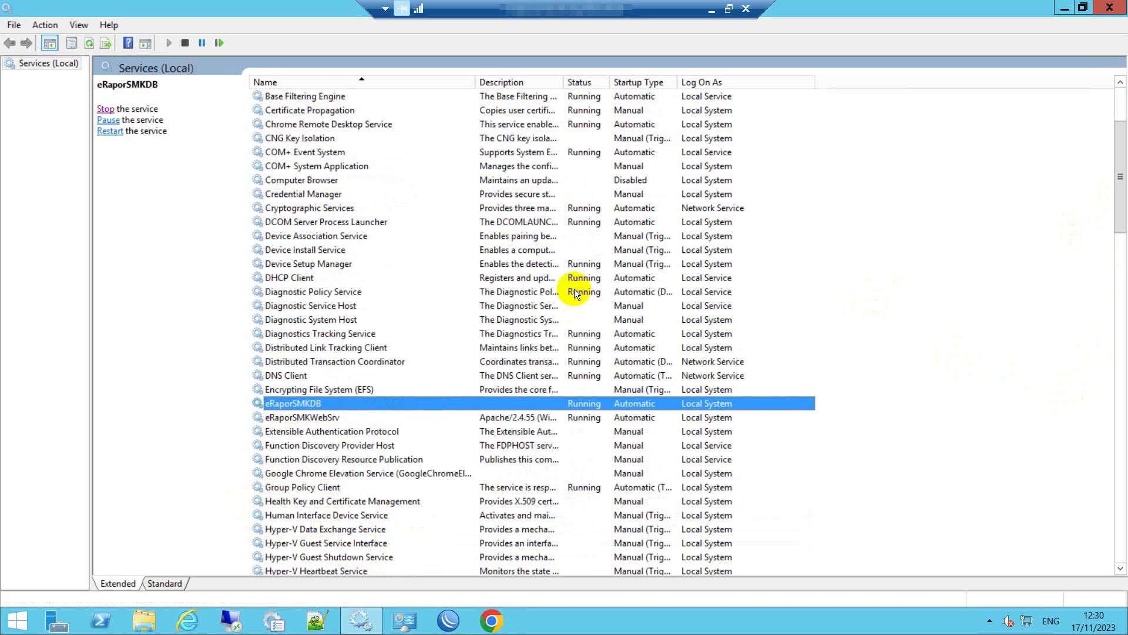
{"action": "left_click", "coordinate": [477, 165]}
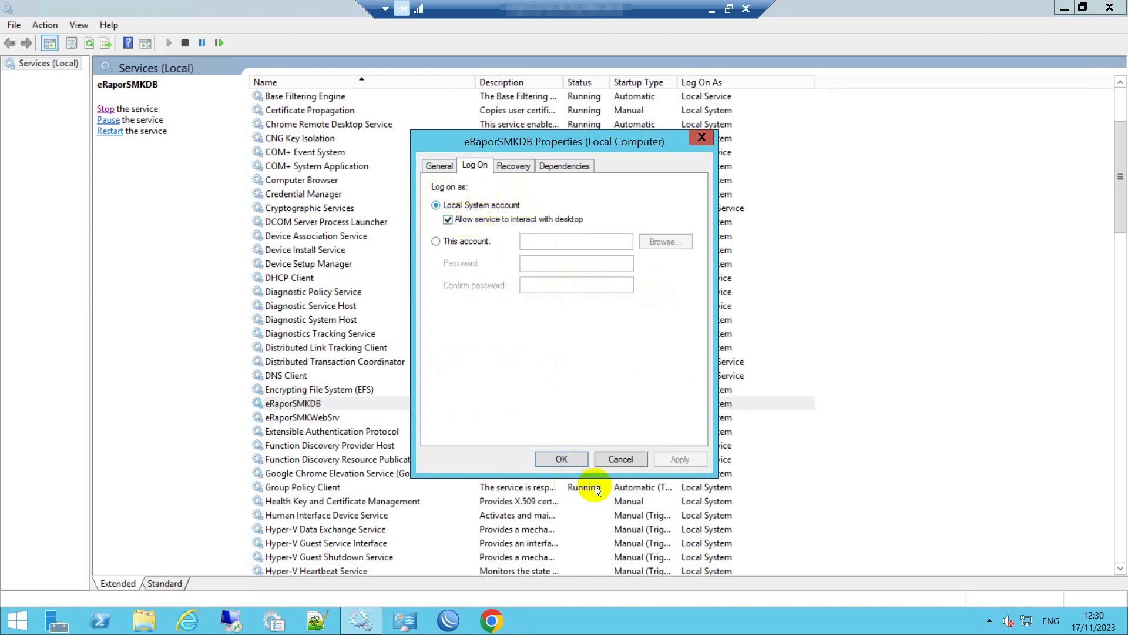
{"action": "left_click", "coordinate": [619, 458]}
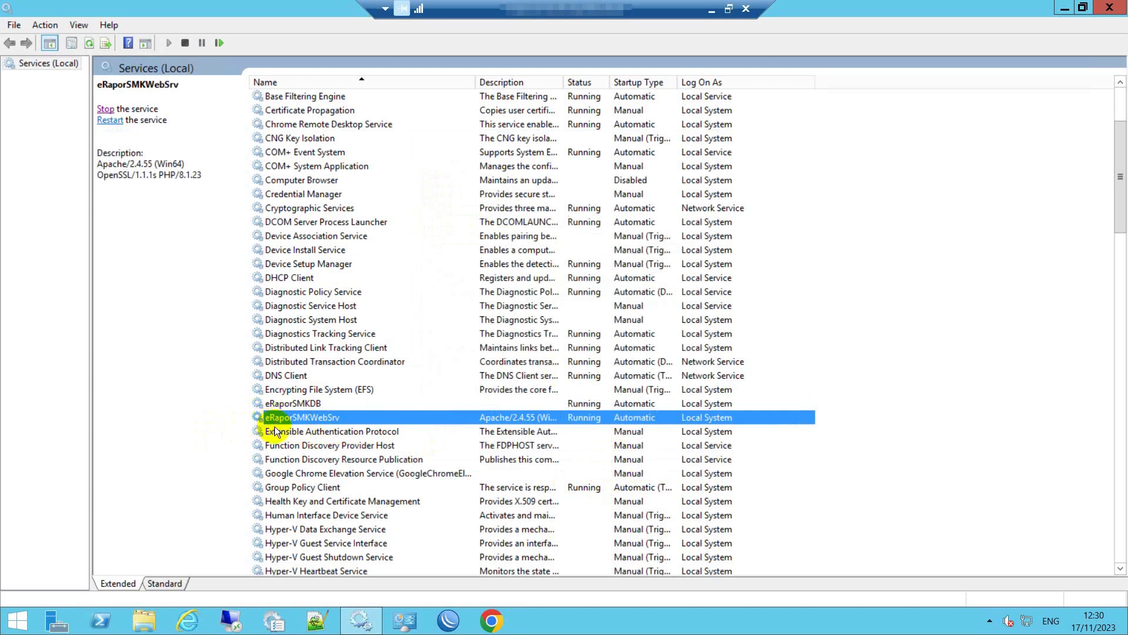
{"action": "left_click", "coordinate": [284, 402]}
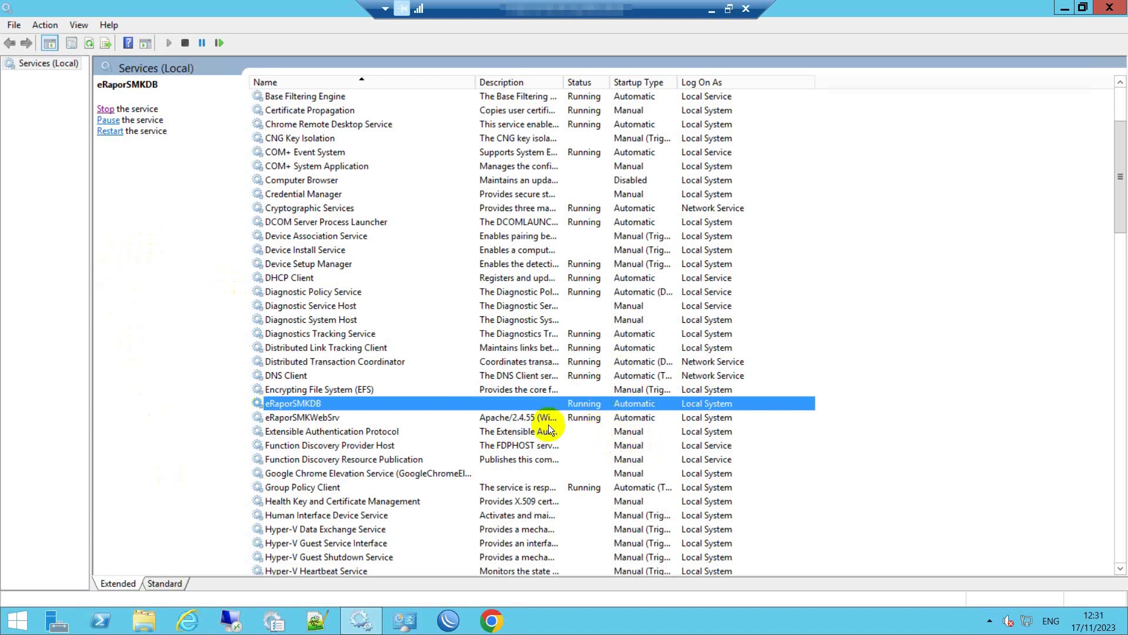
Open Google Chrome on the server
{"action": "left_click", "coordinate": [502, 627]}
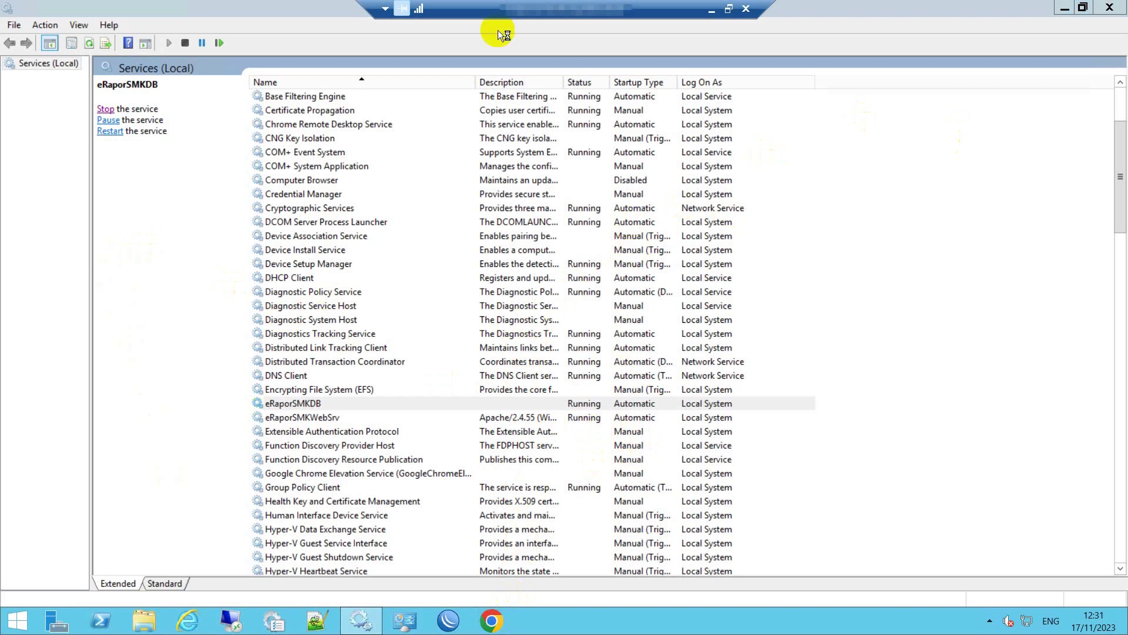